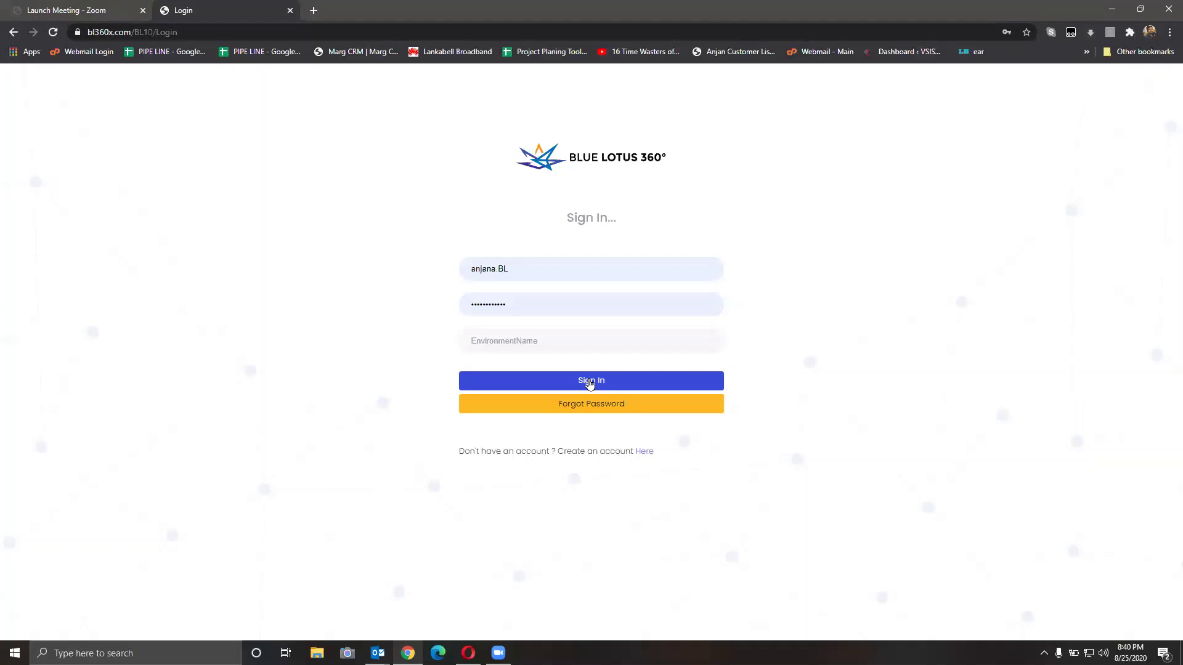
Sign in and choose Demo Company as the working company
click(589, 384)
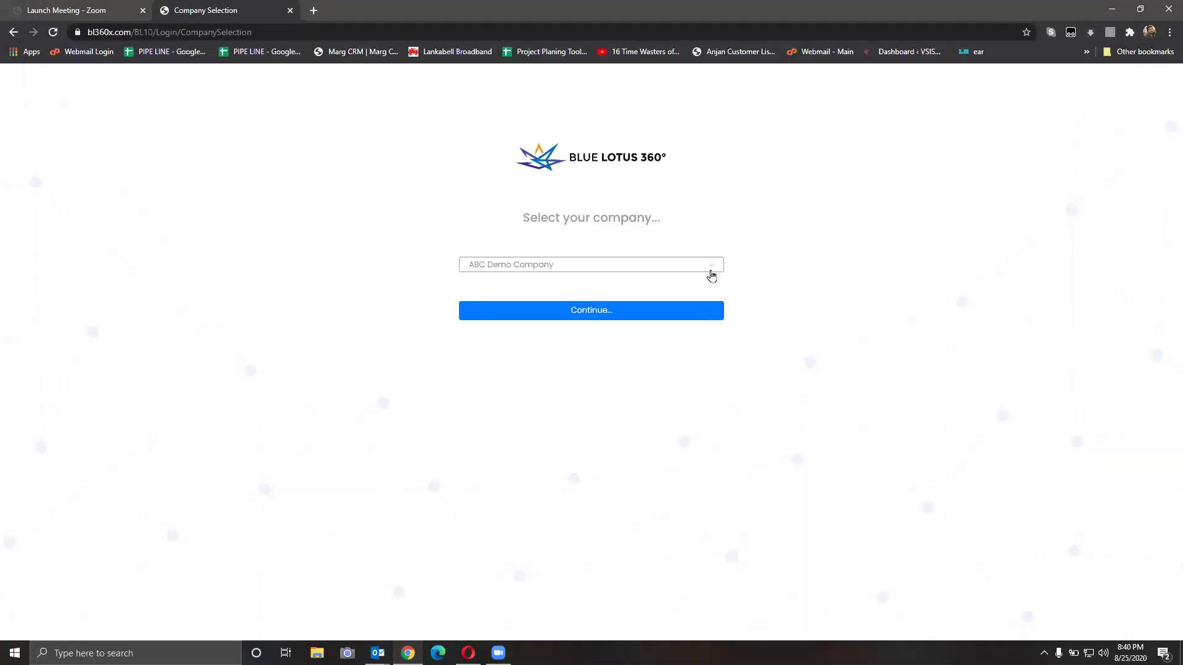
click(712, 275)
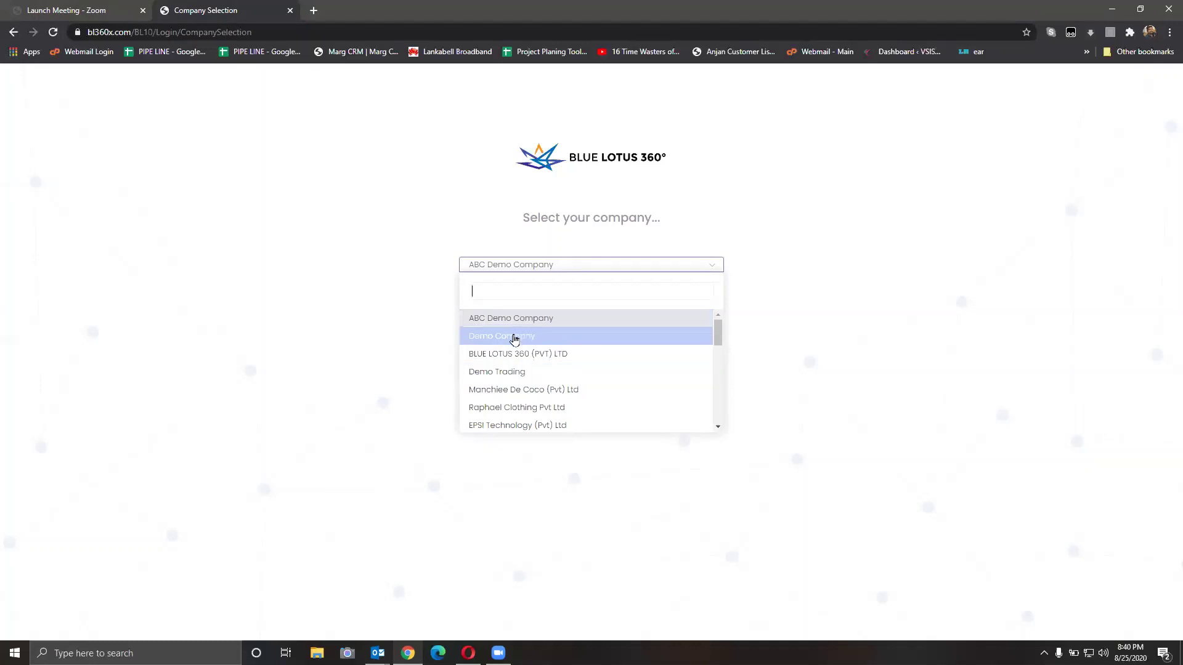
click(515, 338)
click(650, 305)
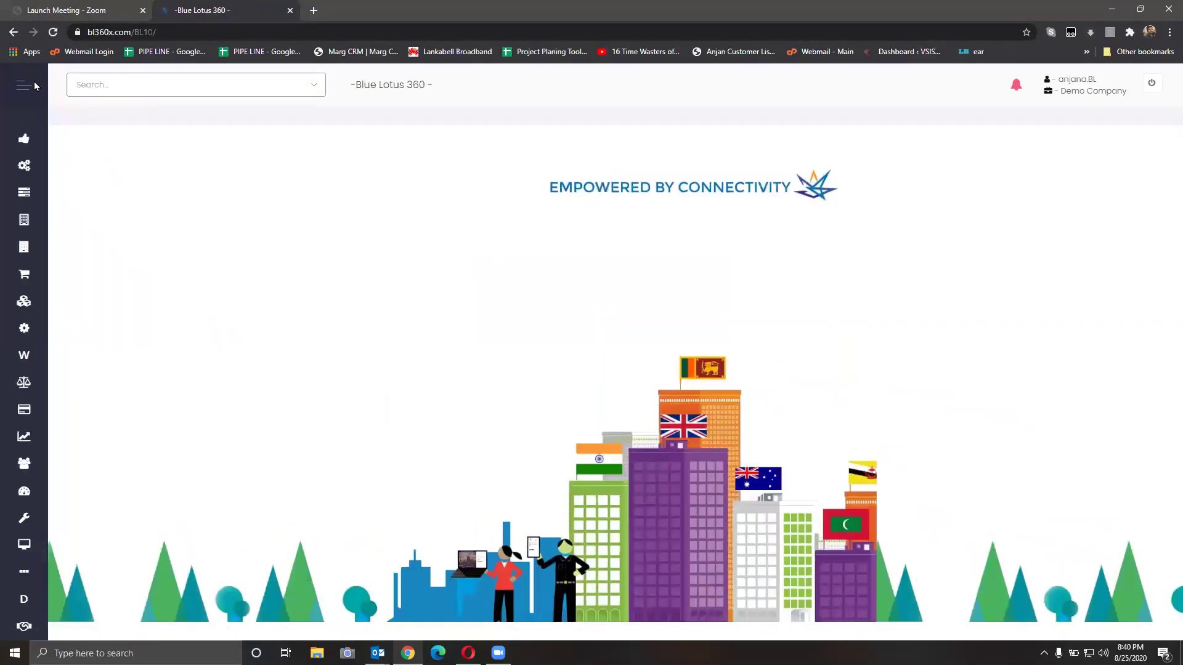
Expand the left sidebar to show module names like Procurement Management and Inventory Management
click(19, 90)
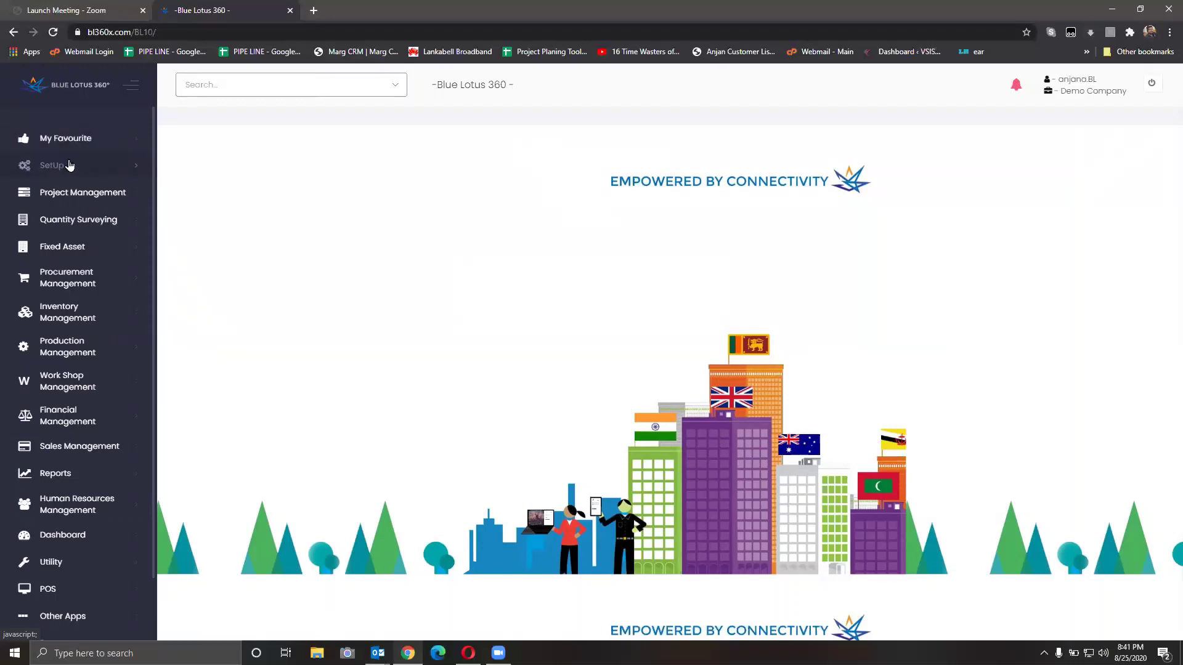
Expand SetUp and search the menus for 'chart of account'
click(69, 165)
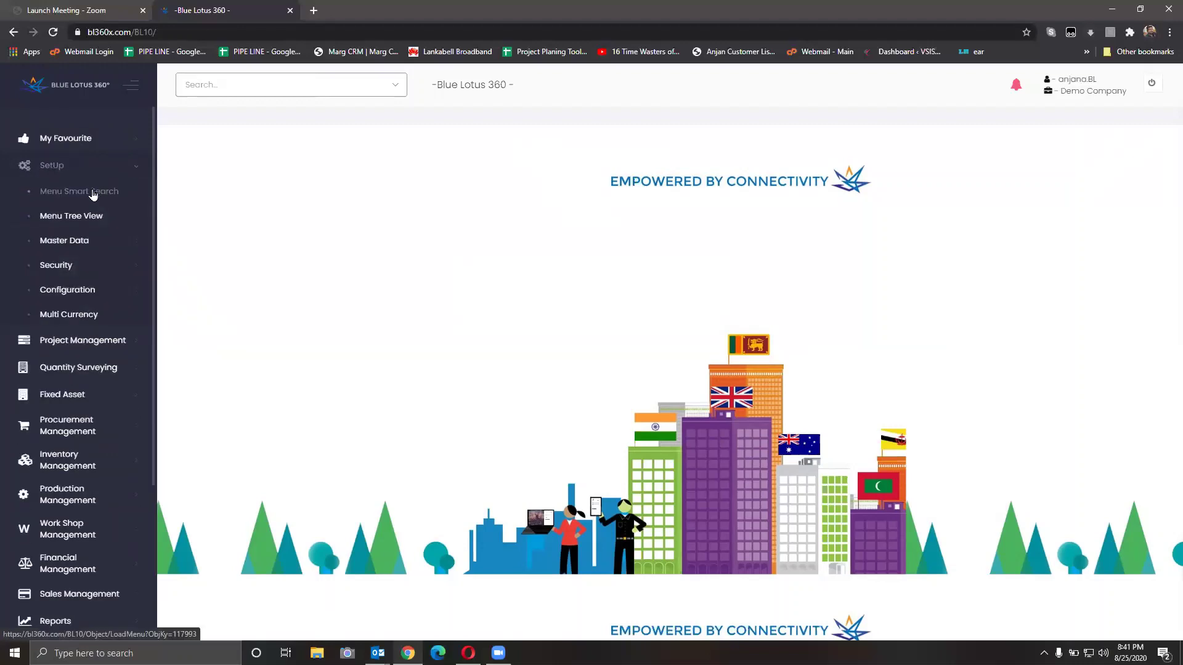
click(198, 89)
text(chart of a)
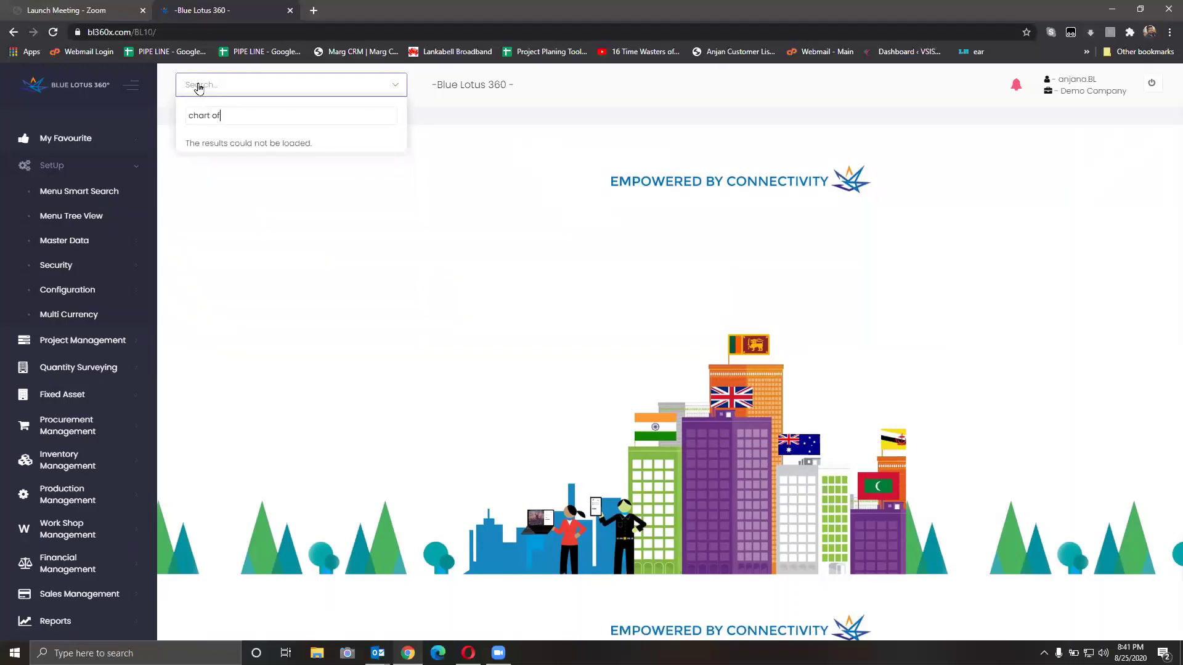
text(ccou)
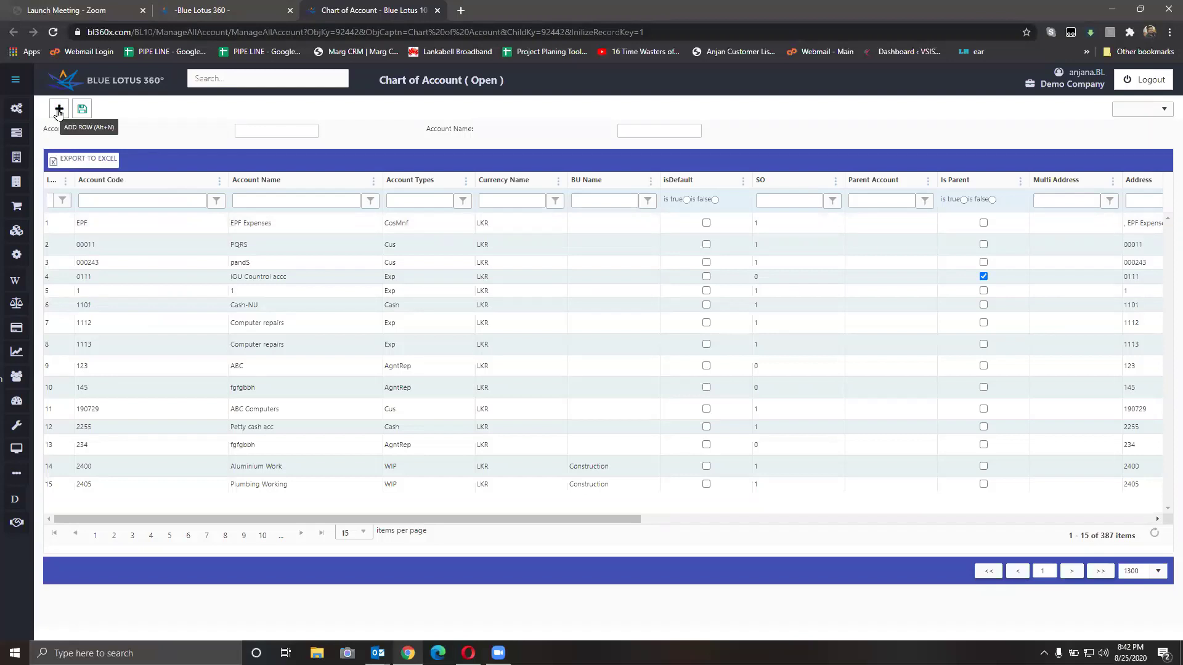
Add a new Chart of Account row and set its account type to Cus
click(58, 110)
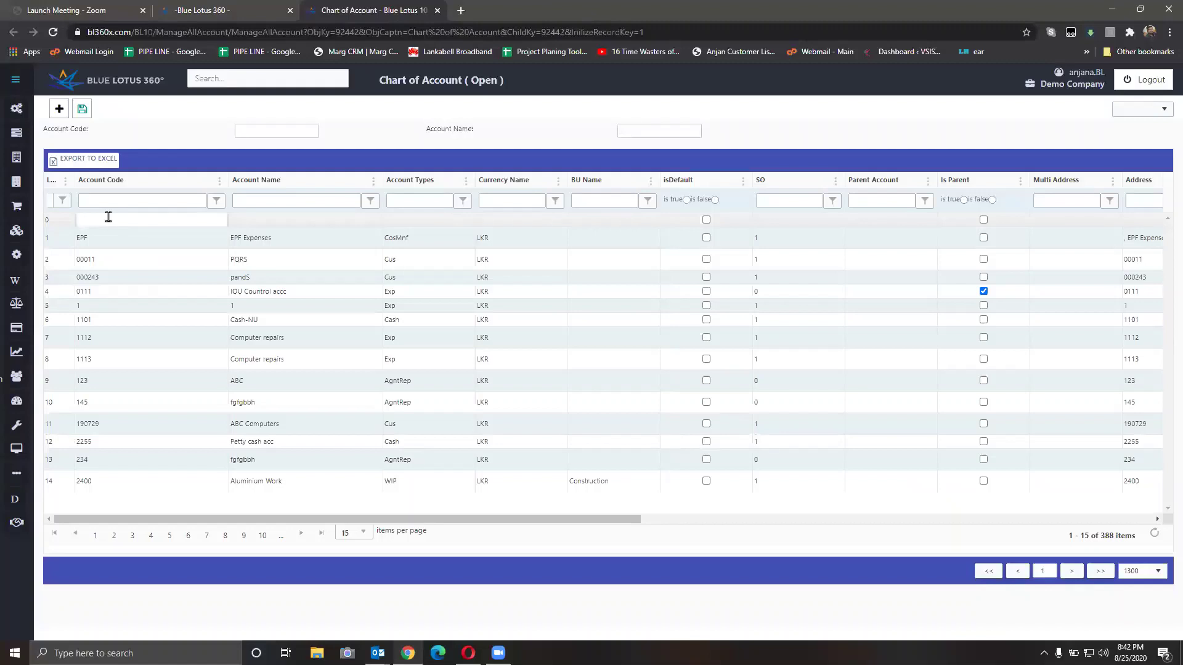
click(262, 218)
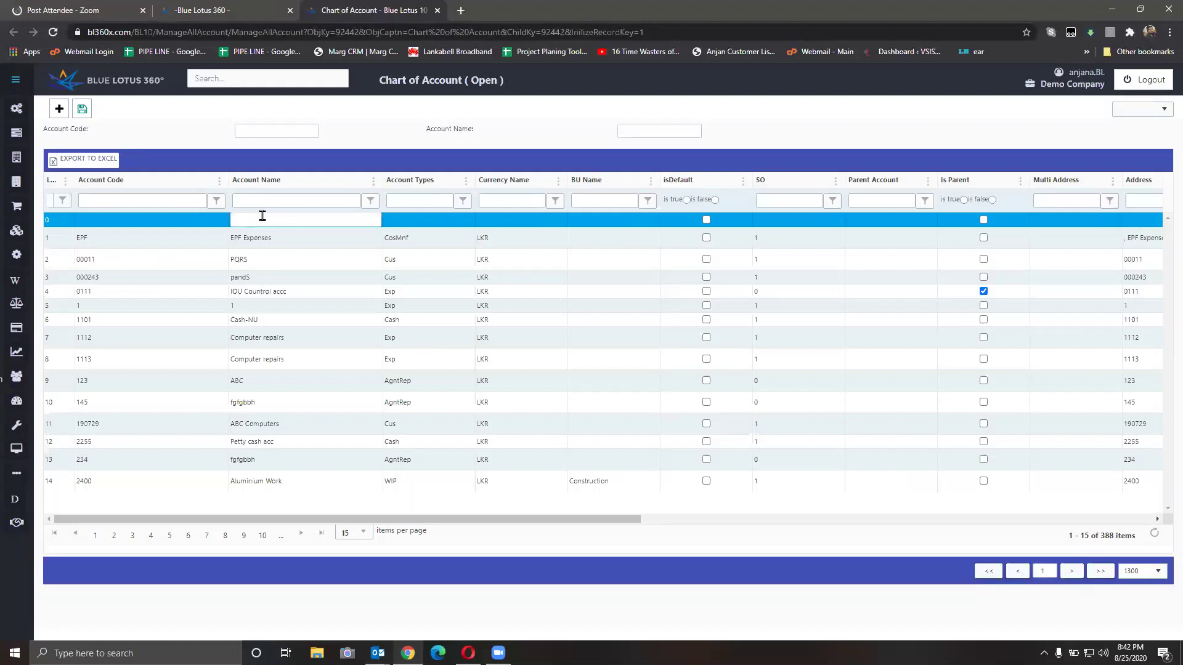
click(454, 224)
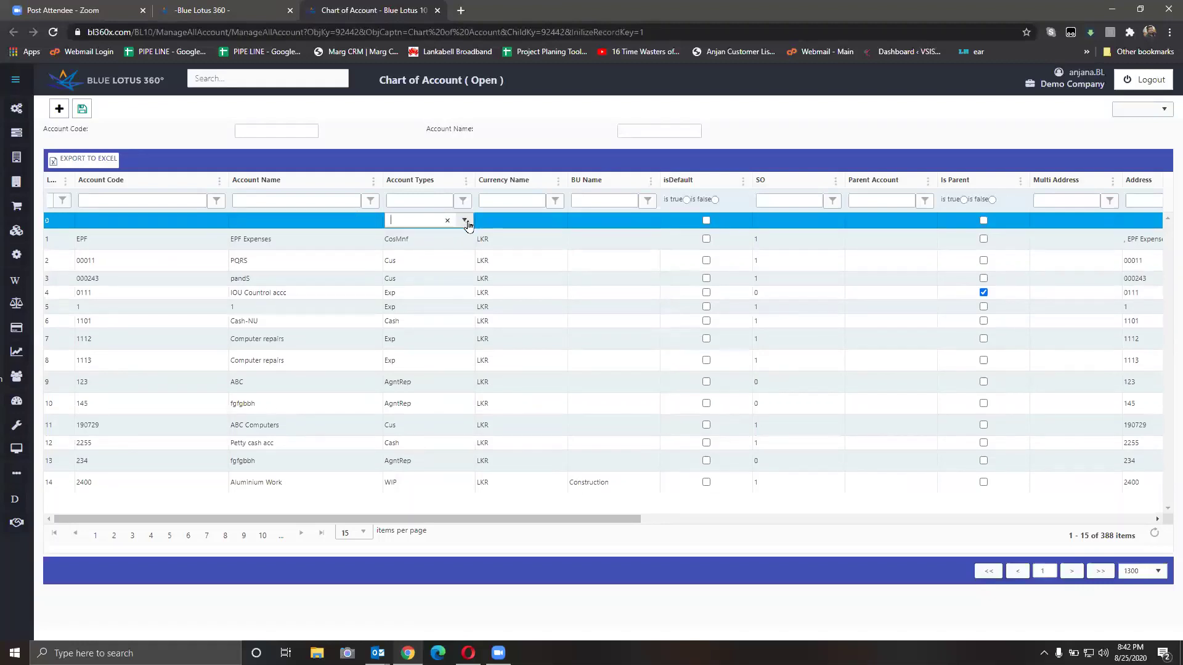
click(466, 222)
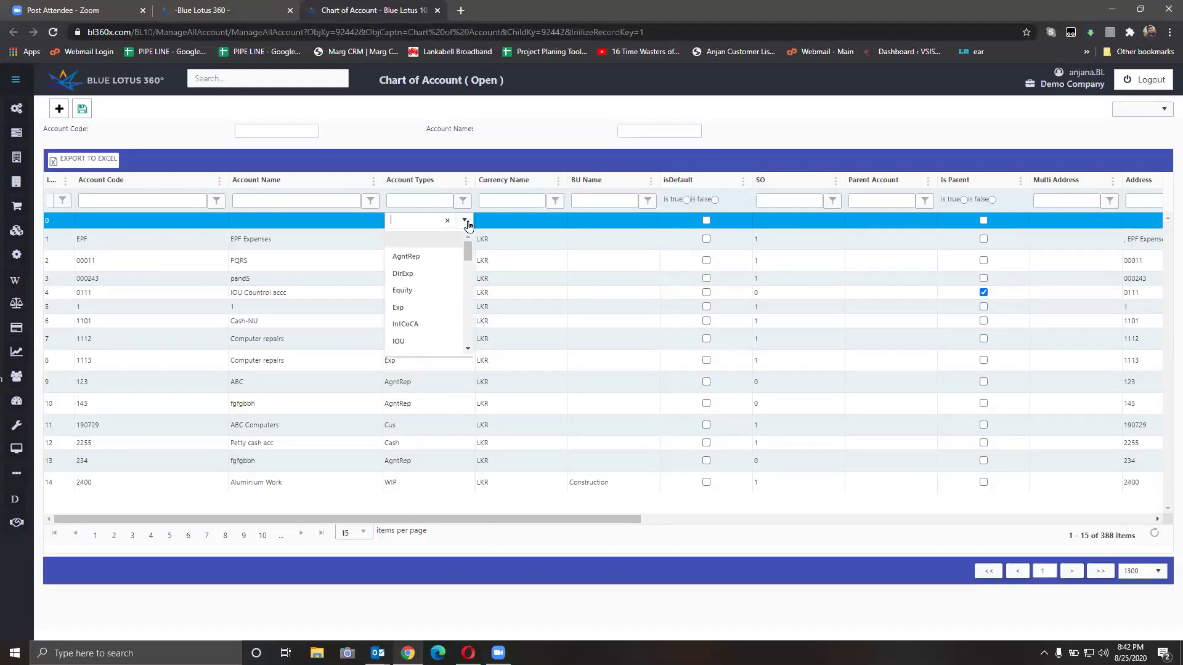
text(cu)
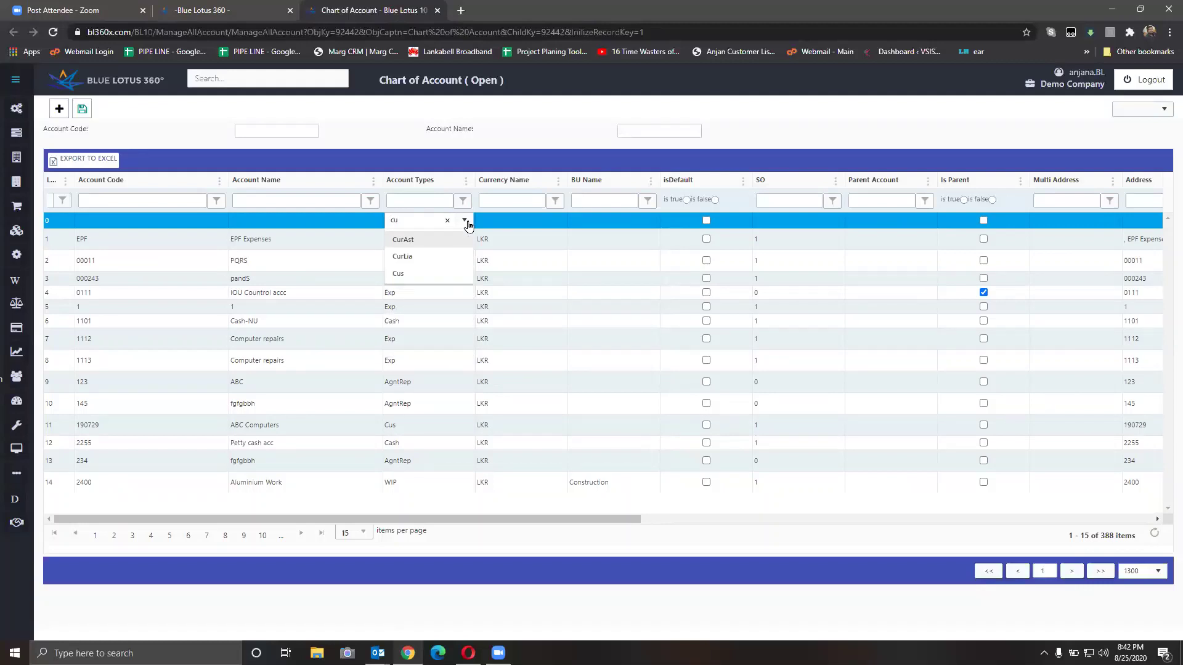
text(s)
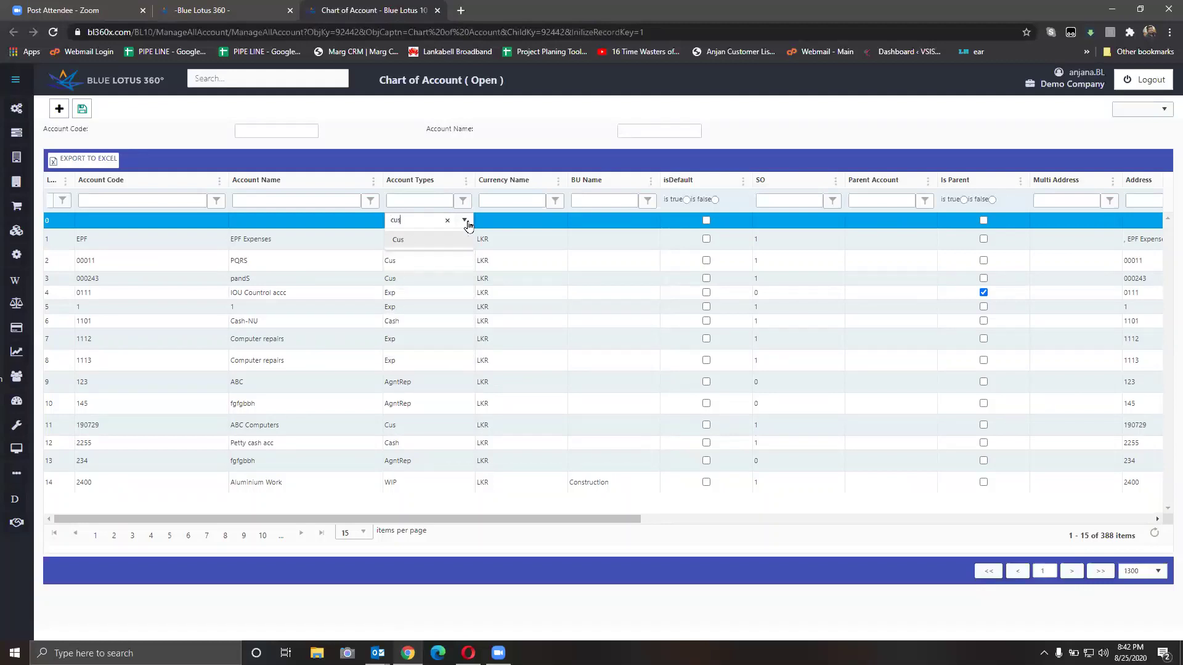
click(430, 243)
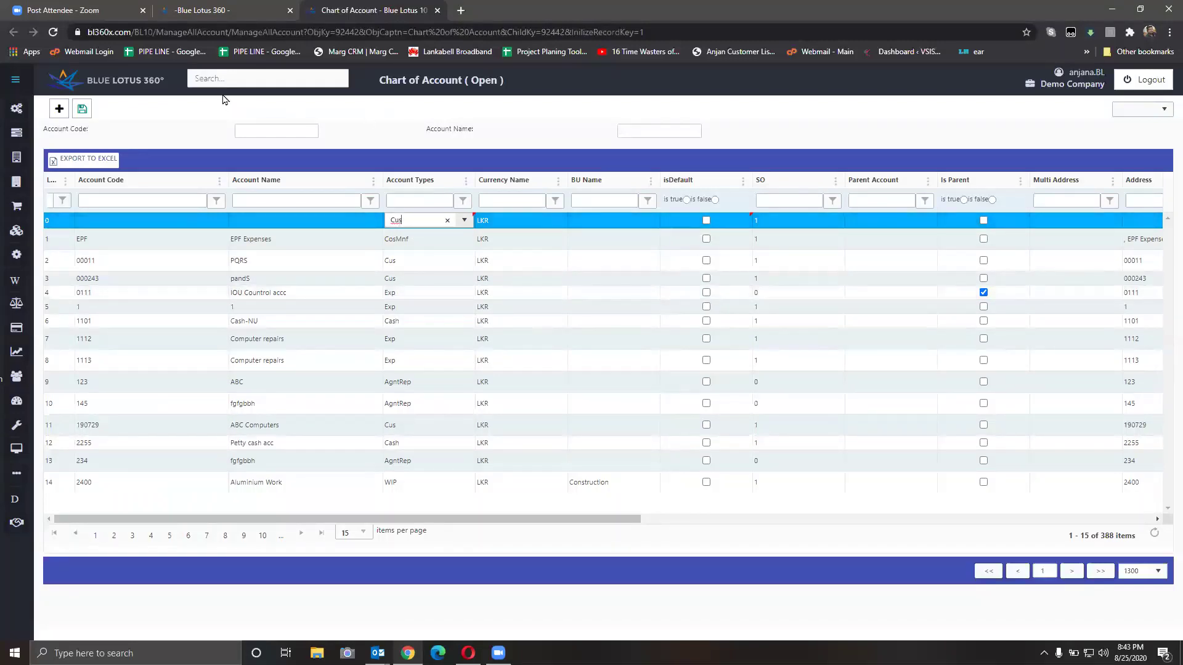
Search the menus for 'item mana' and open the Item Management list
click(207, 79)
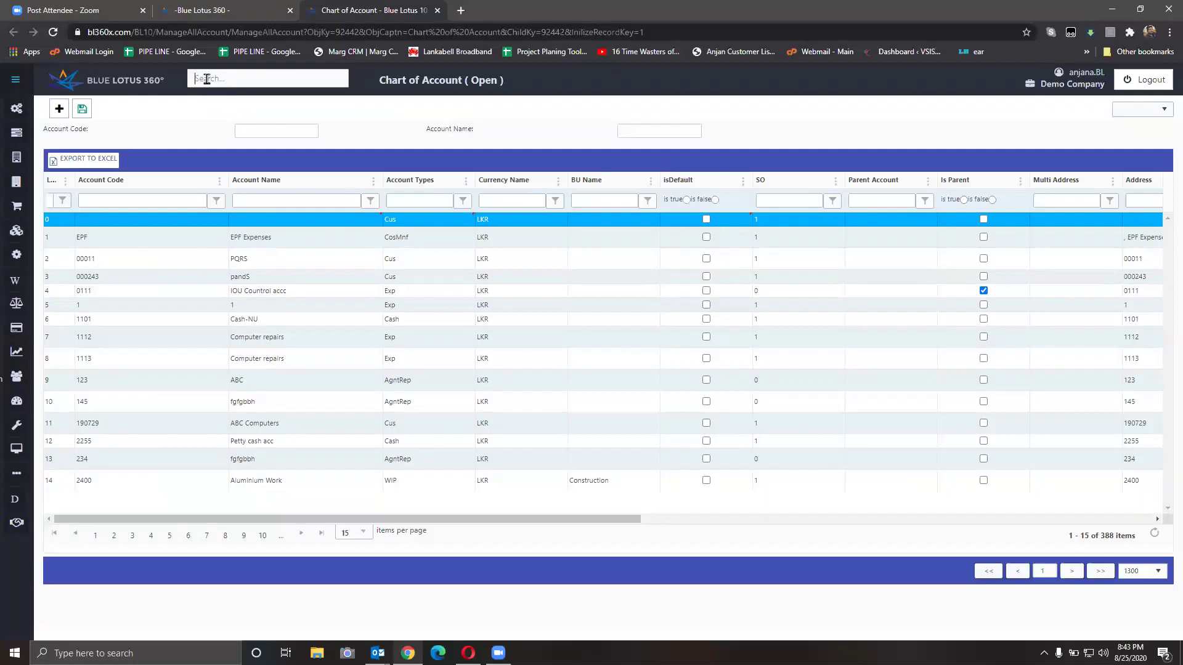
text(t)
text(tem)
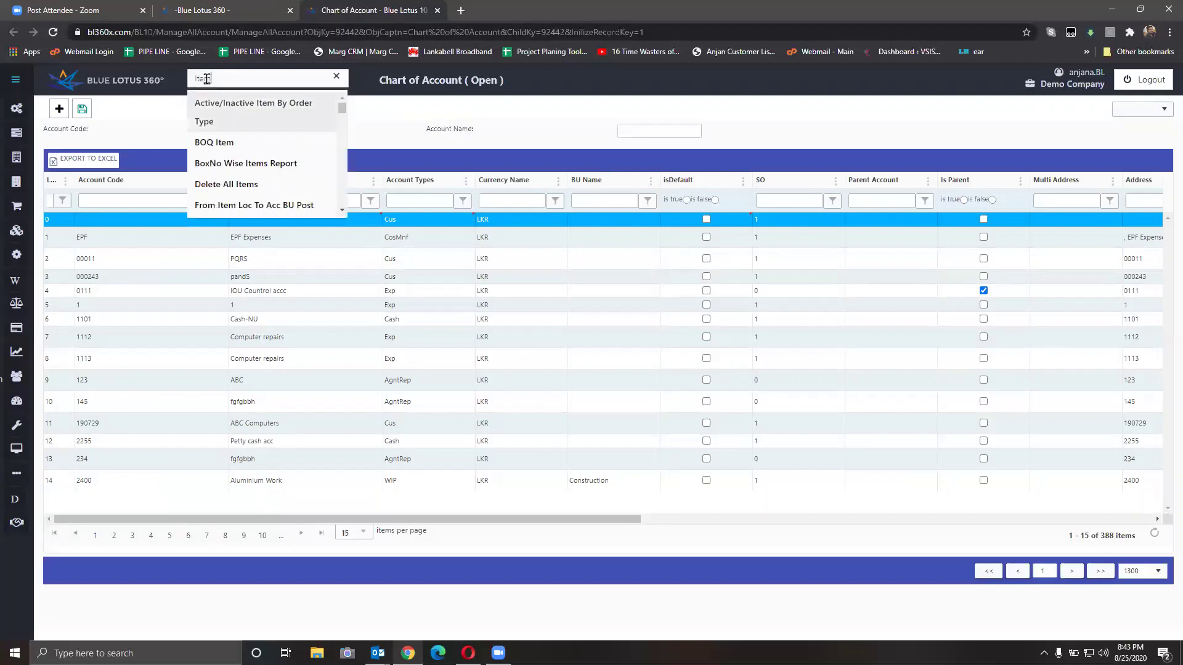
text( mana)
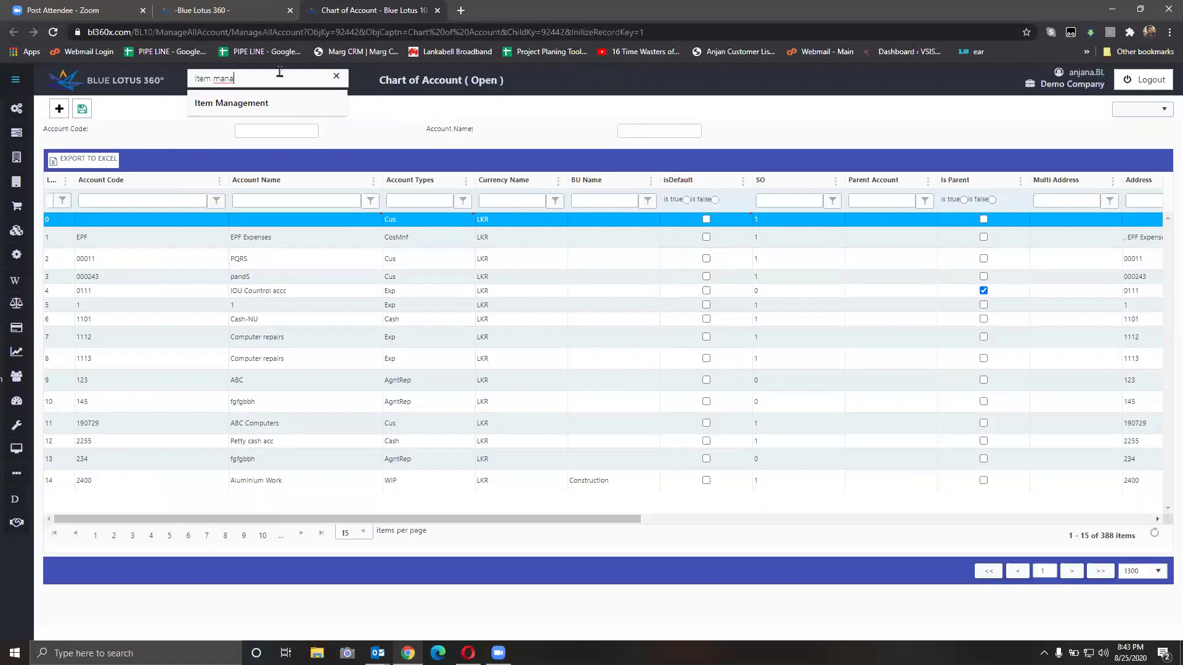
click(233, 104)
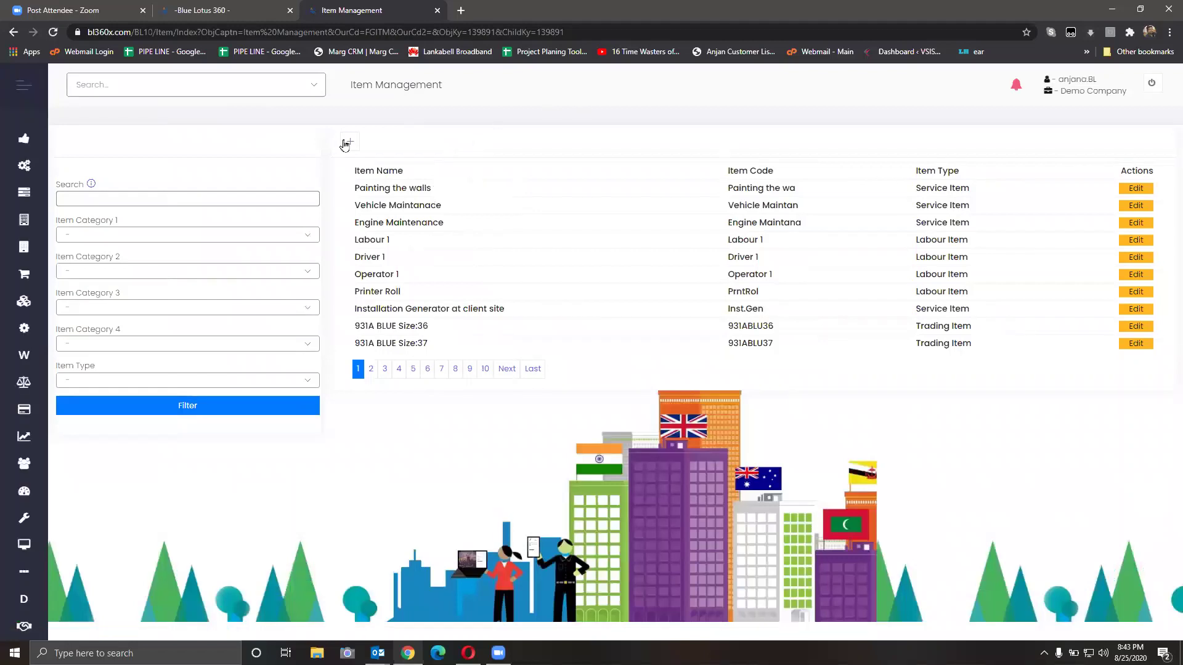
click(350, 143)
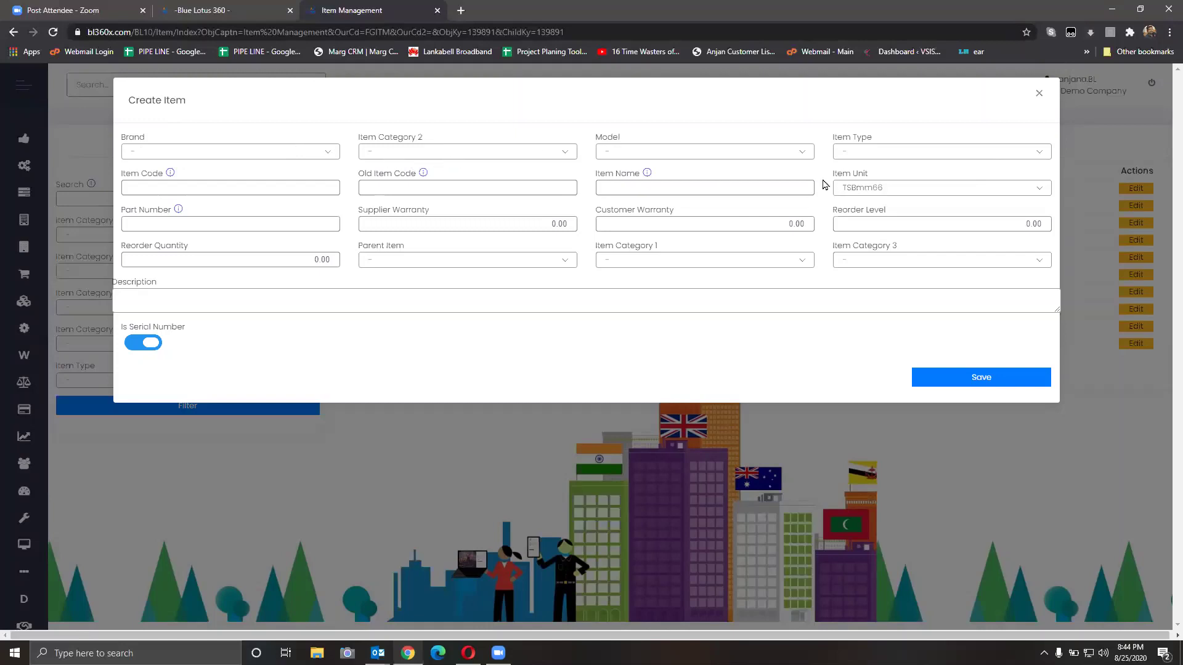
click(1040, 154)
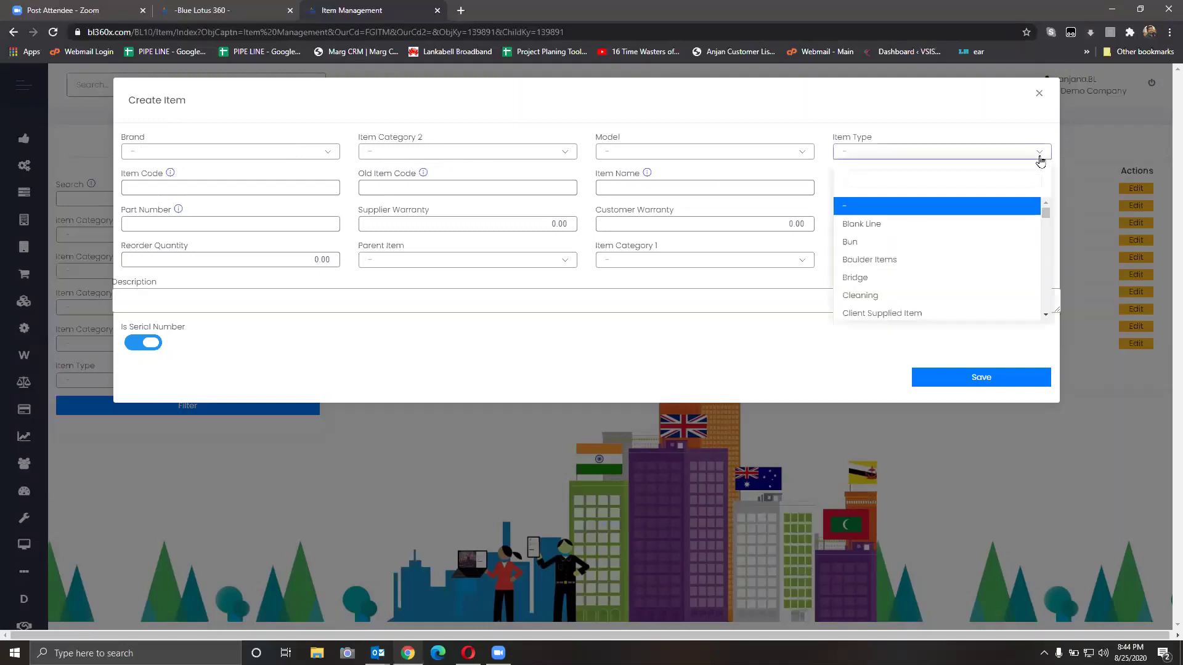
text(raw)
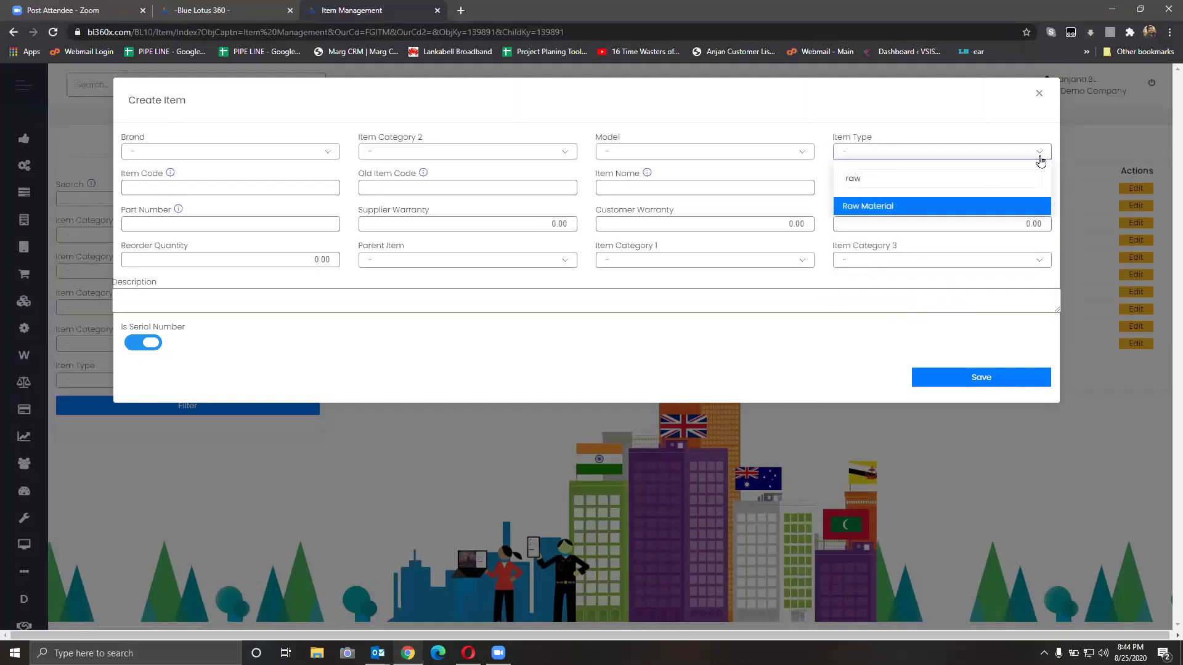
key(BackSpace)
key(BackSpace)
key(BackSpace)
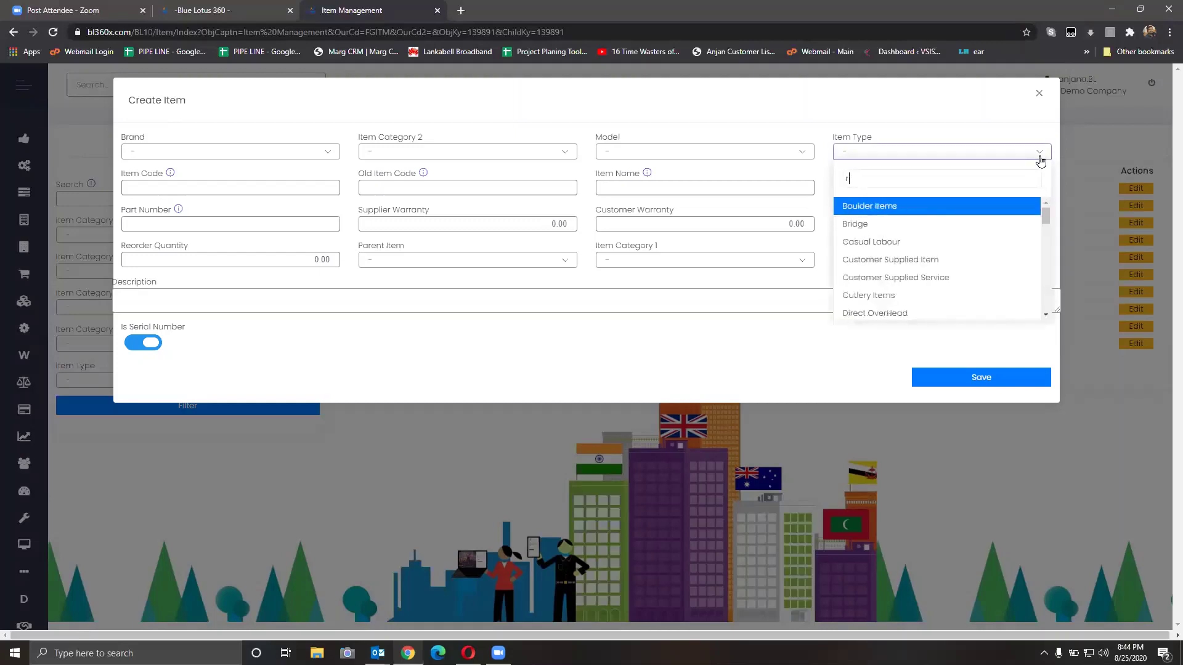
text(semi)
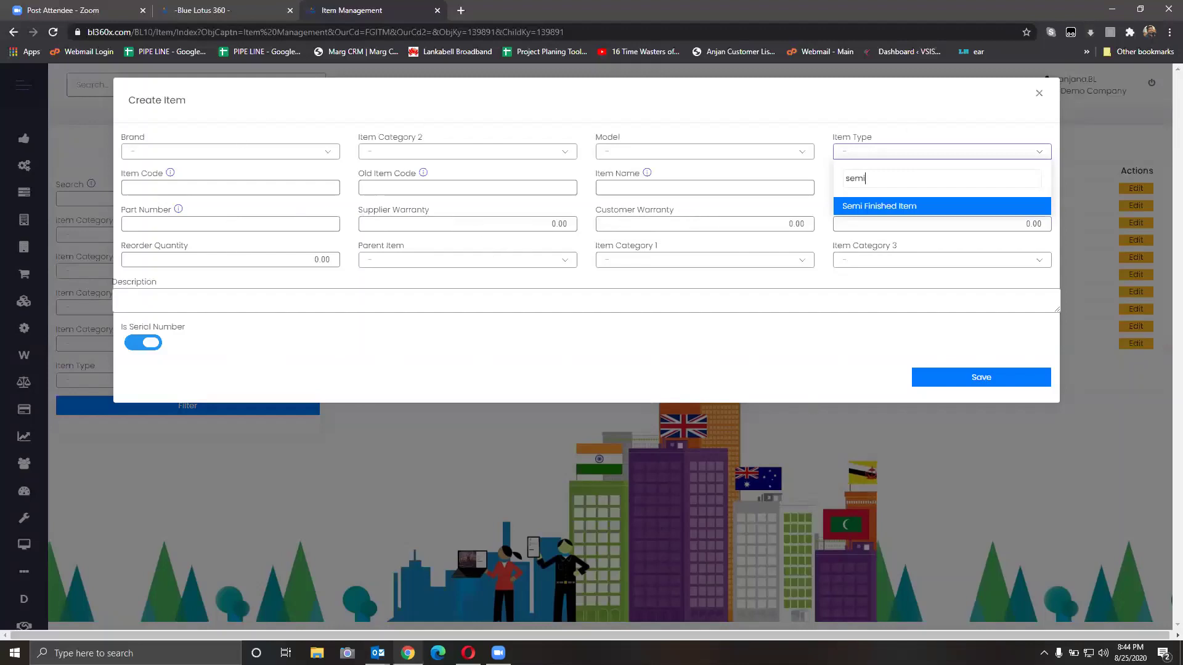
click(1042, 94)
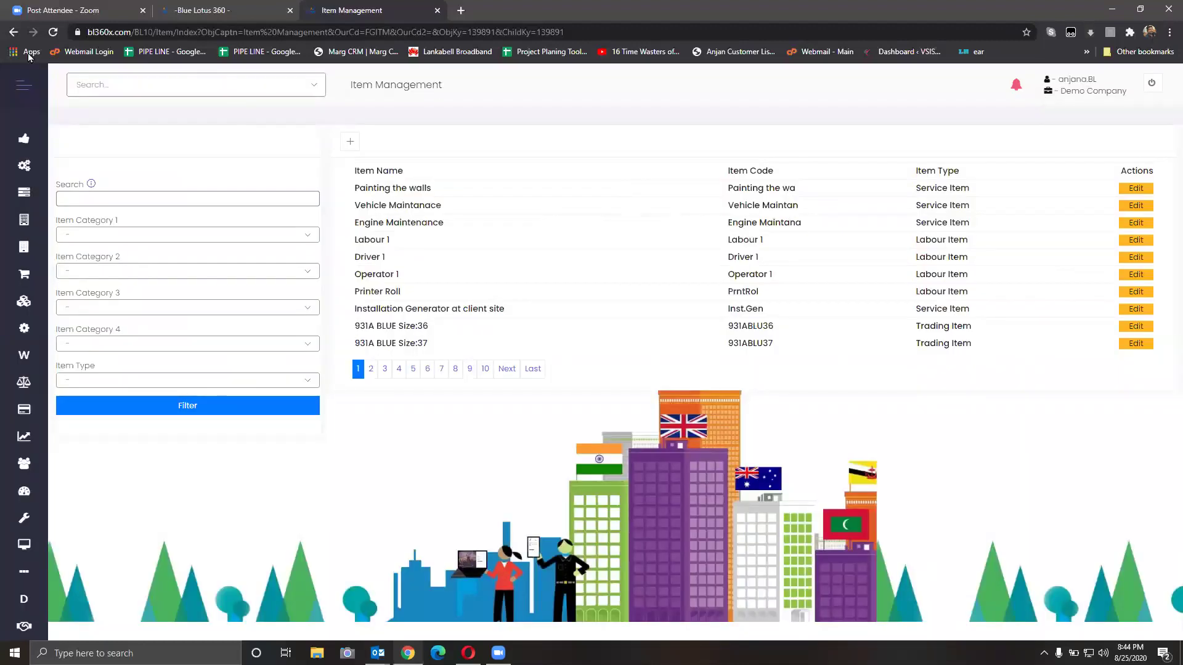
Expand the sidebar menu and open SetUp to show Master Data and Configuration
click(22, 86)
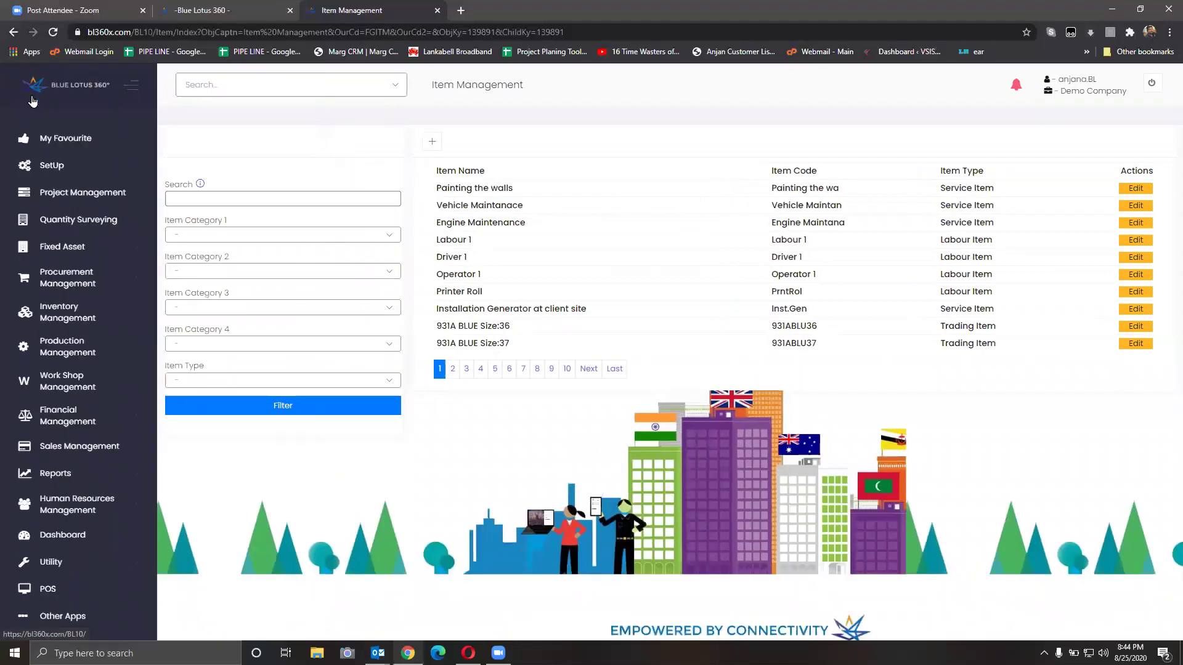
click(50, 166)
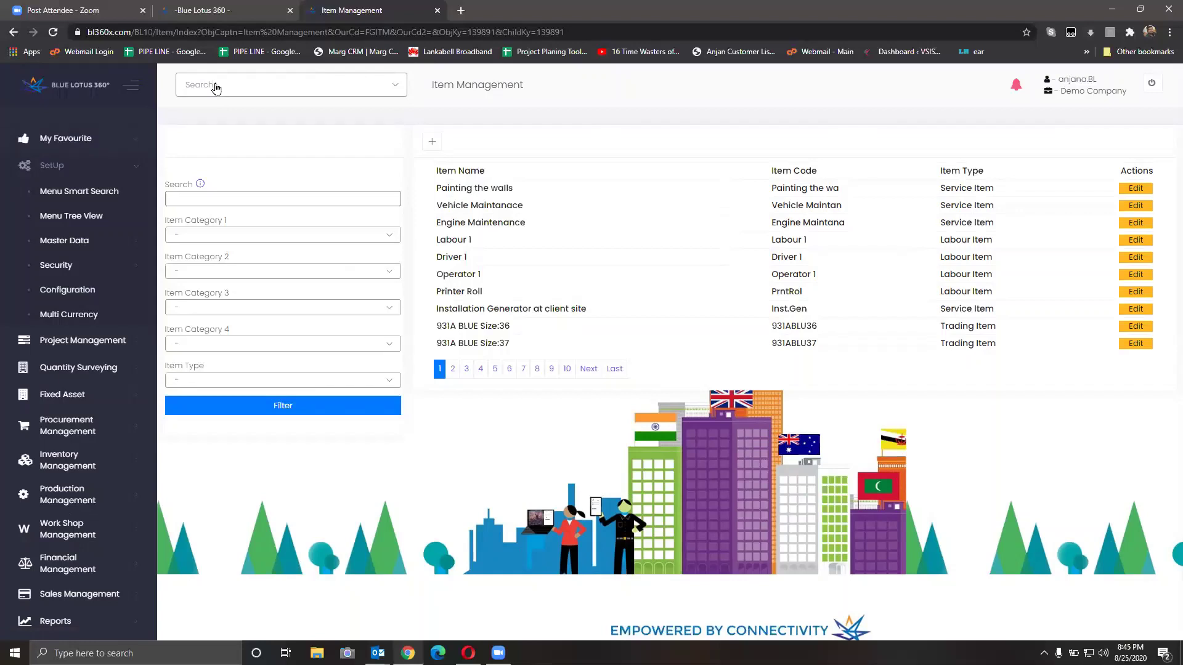
Search the menus for 'purcha' to list Purchase Order and Purchase Requisition
click(216, 88)
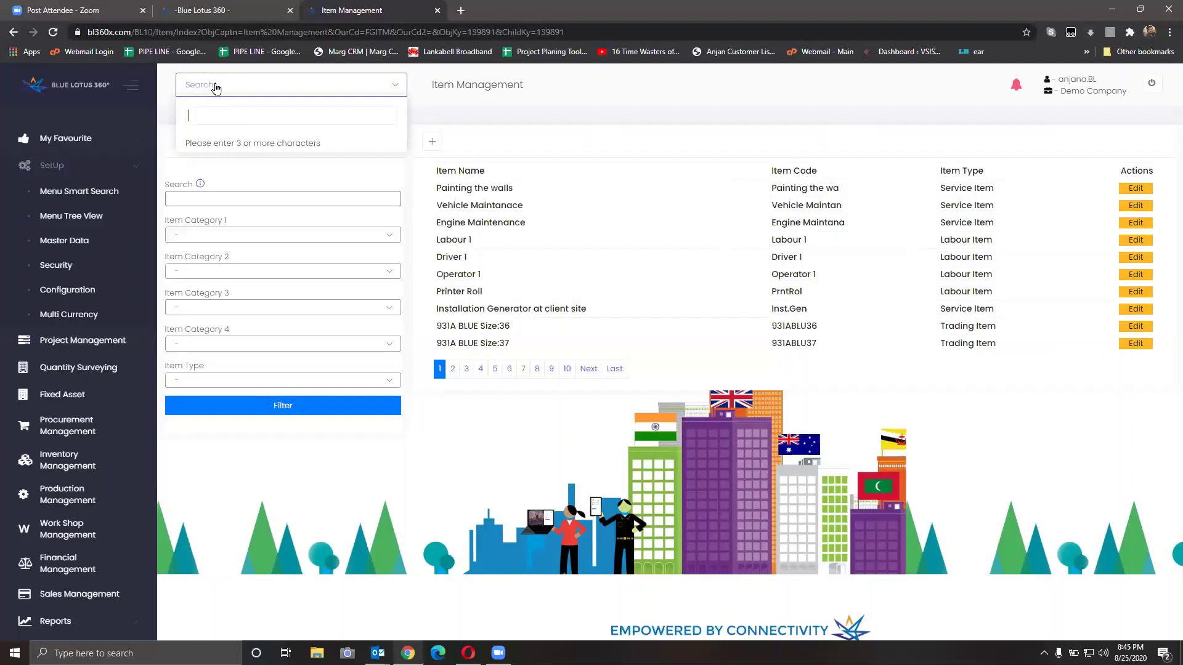
text(purcha)
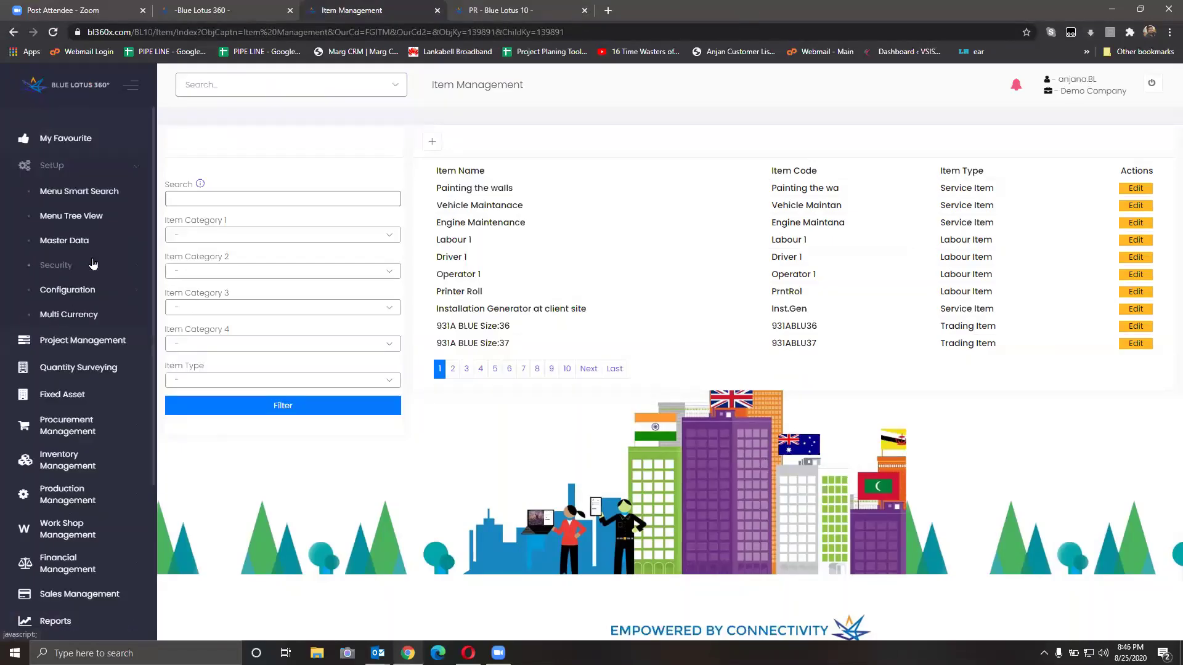
Scroll the left sidebar menu down and back up
scroll(92, 271, down, 4)
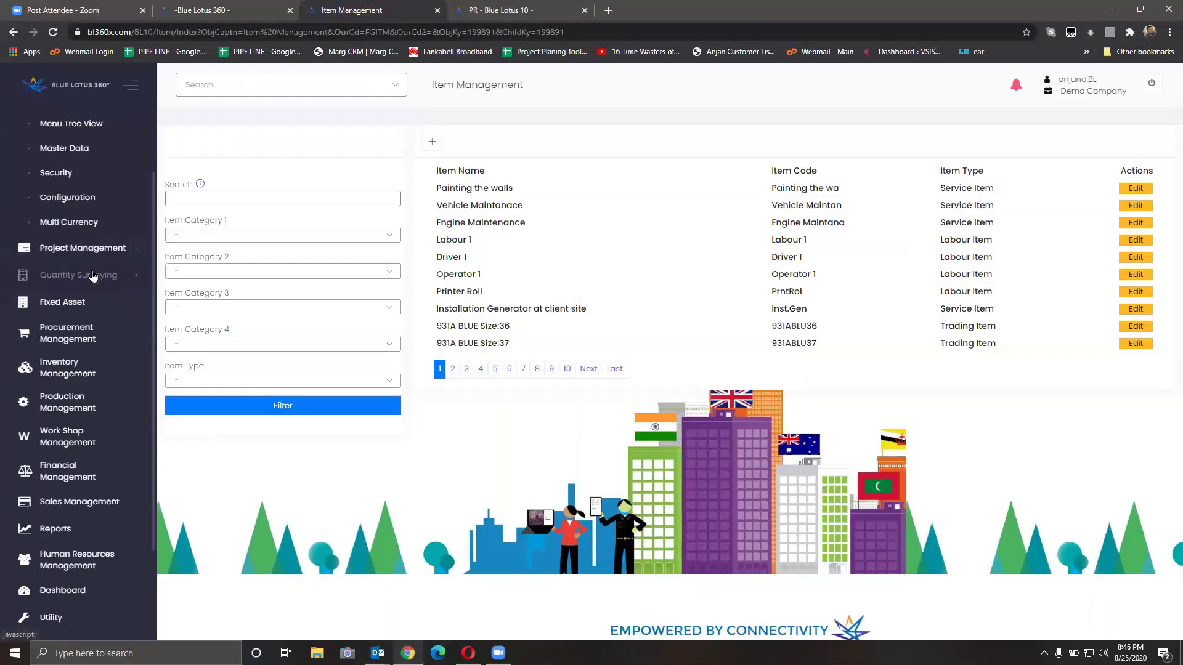
scroll(92, 278, down, 2)
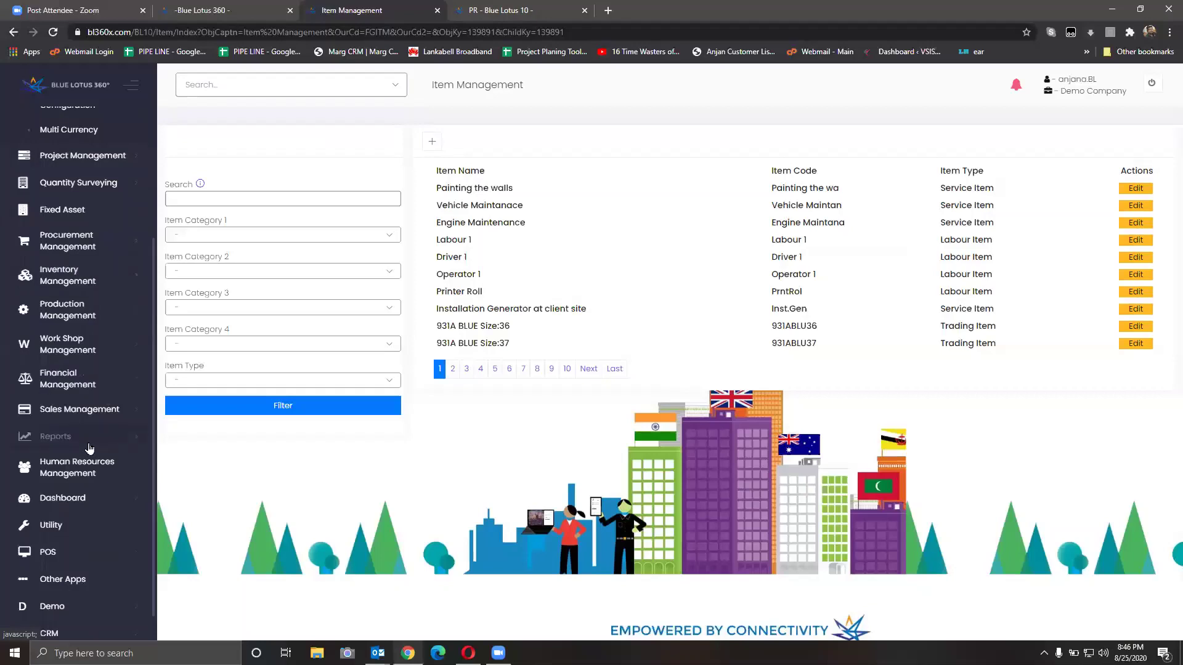
scroll(81, 314, up, 5)
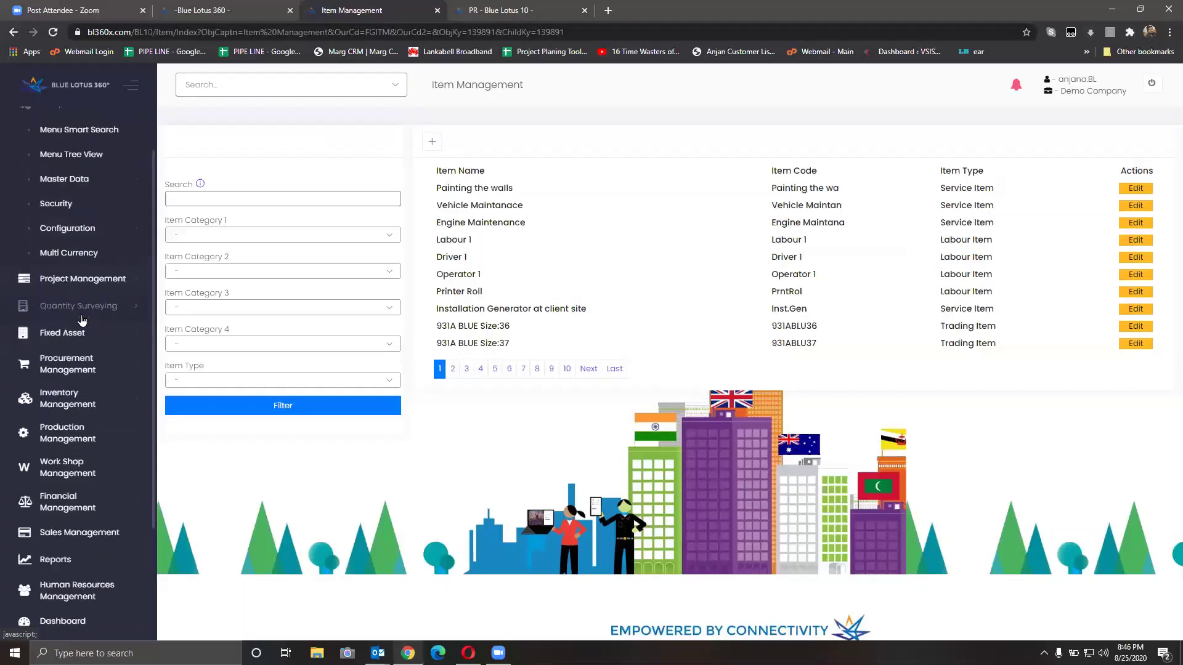
scroll(82, 319, up, 1)
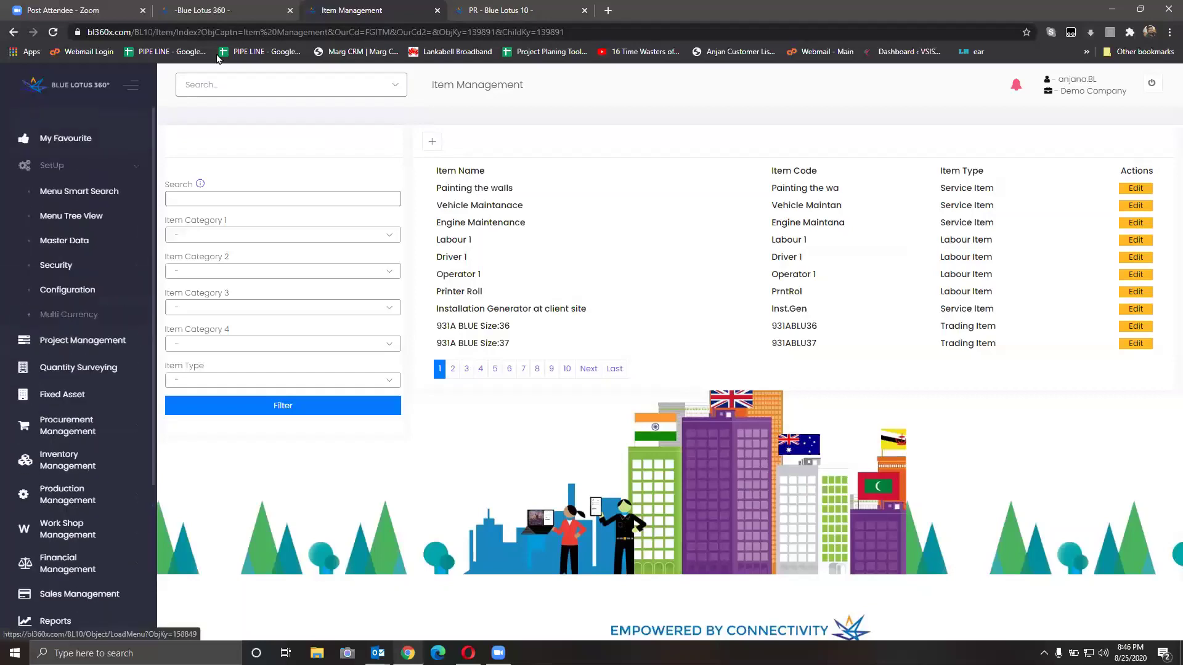
Filter the menu search with 'purch' to list Purchase Order, Purchase Order V2 and Purchase Requisition
click(185, 86)
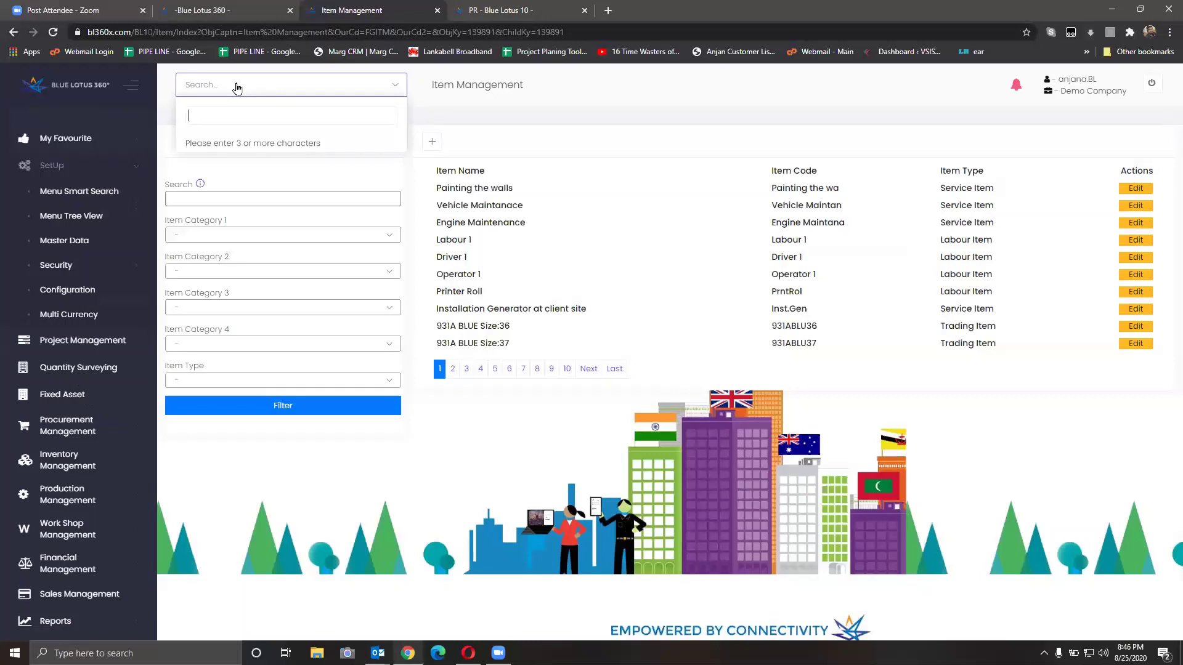
text(purch)
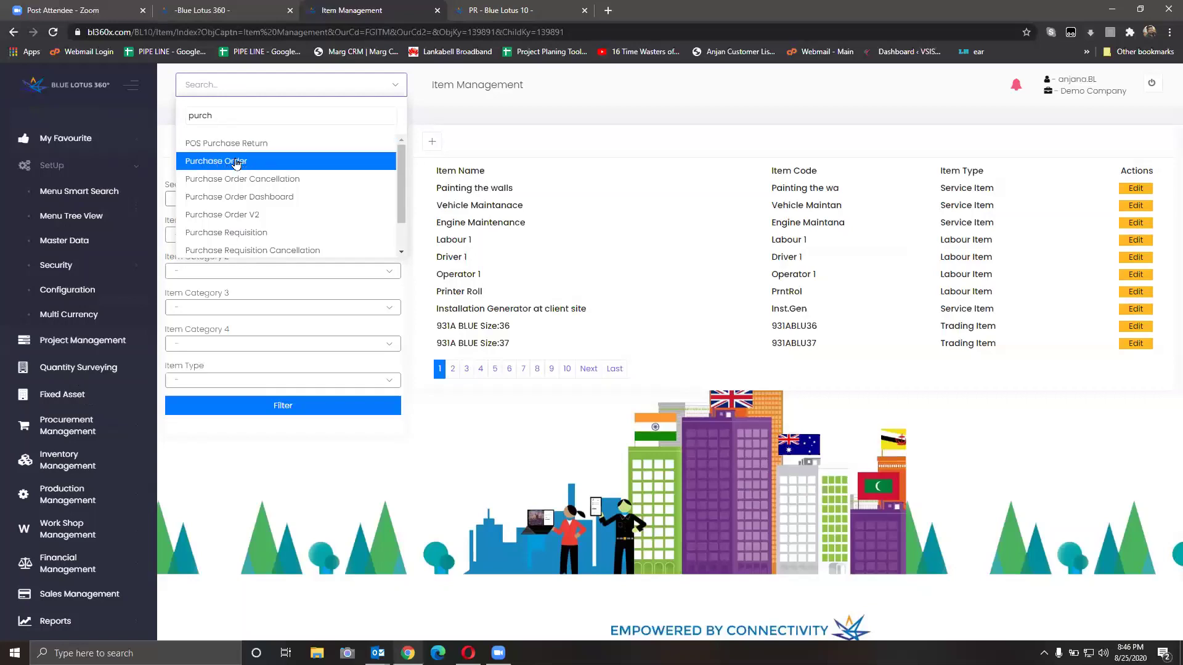
On the Purchase Requisition tab, set business unit Accounts and location Main Stores
click(521, 14)
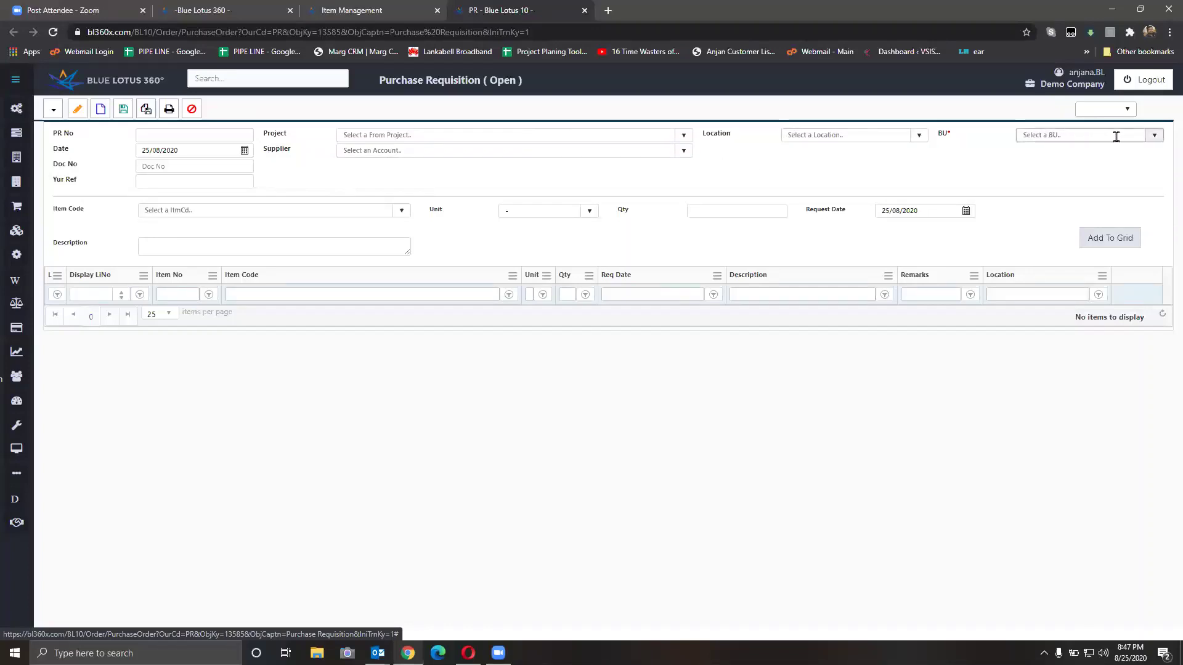
click(1154, 136)
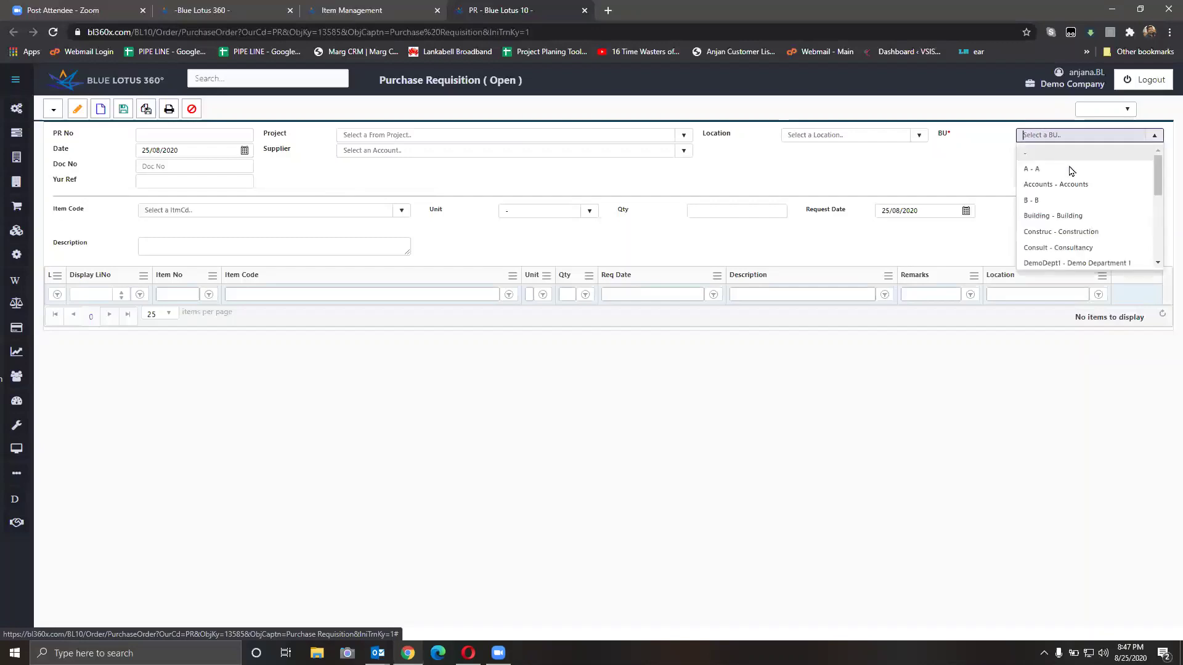
click(1056, 185)
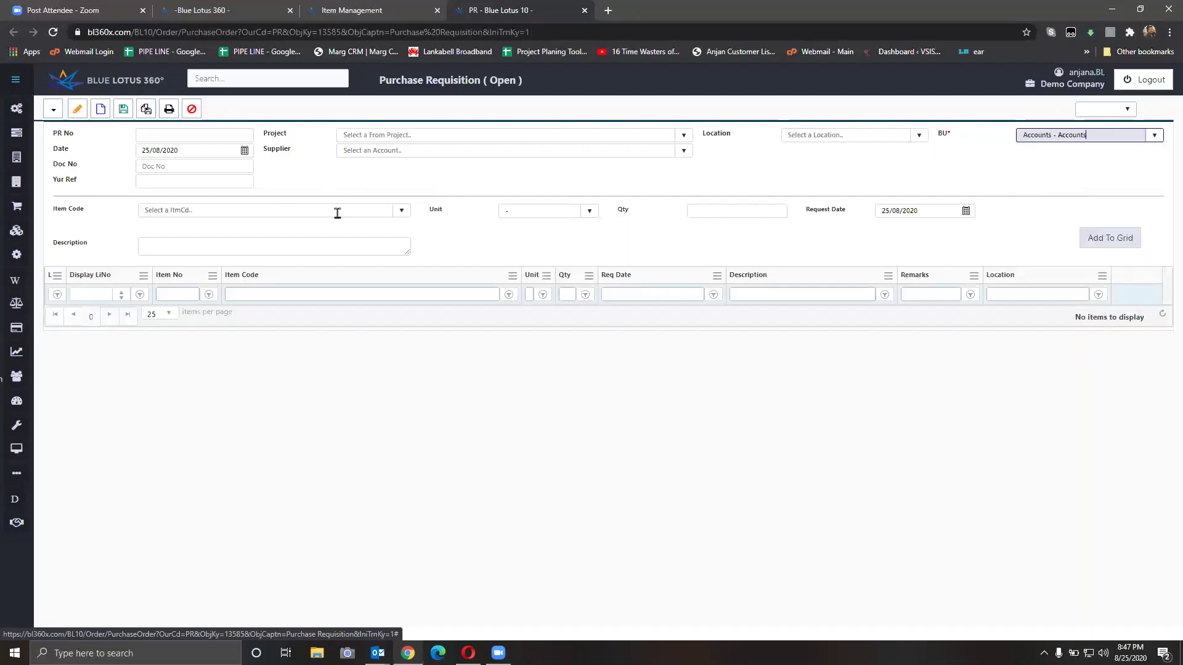
click(920, 136)
click(821, 170)
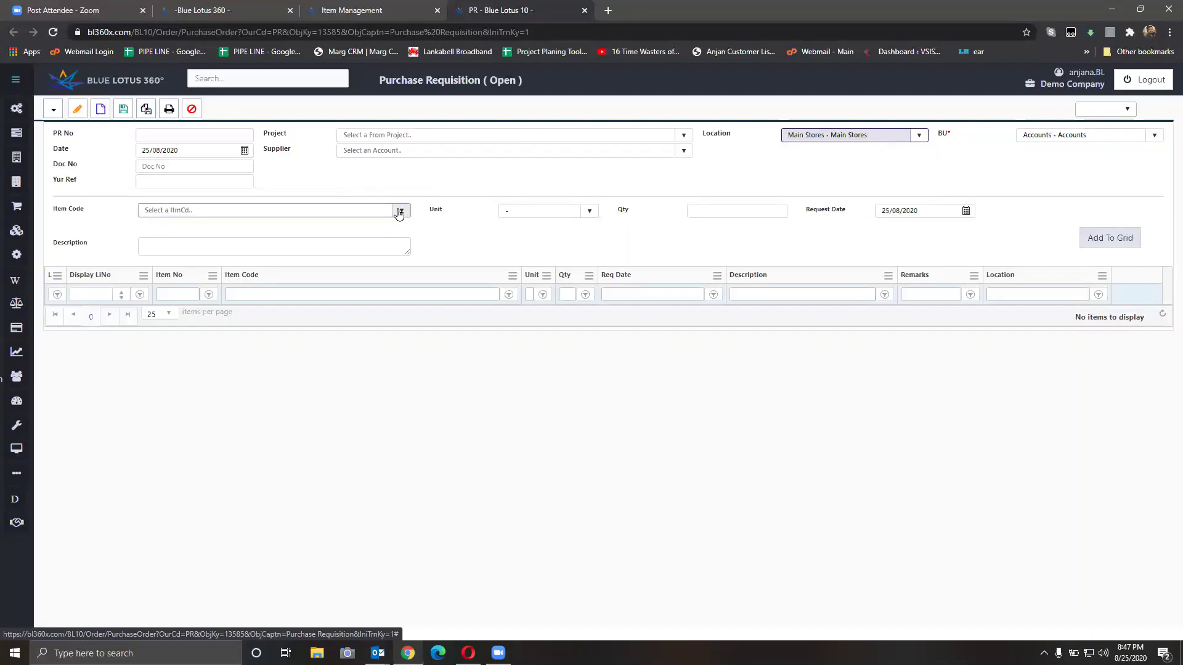
Add the Reducing1" 1/2" x 2" item (1 Nos) to the grid and save the requisition
click(399, 212)
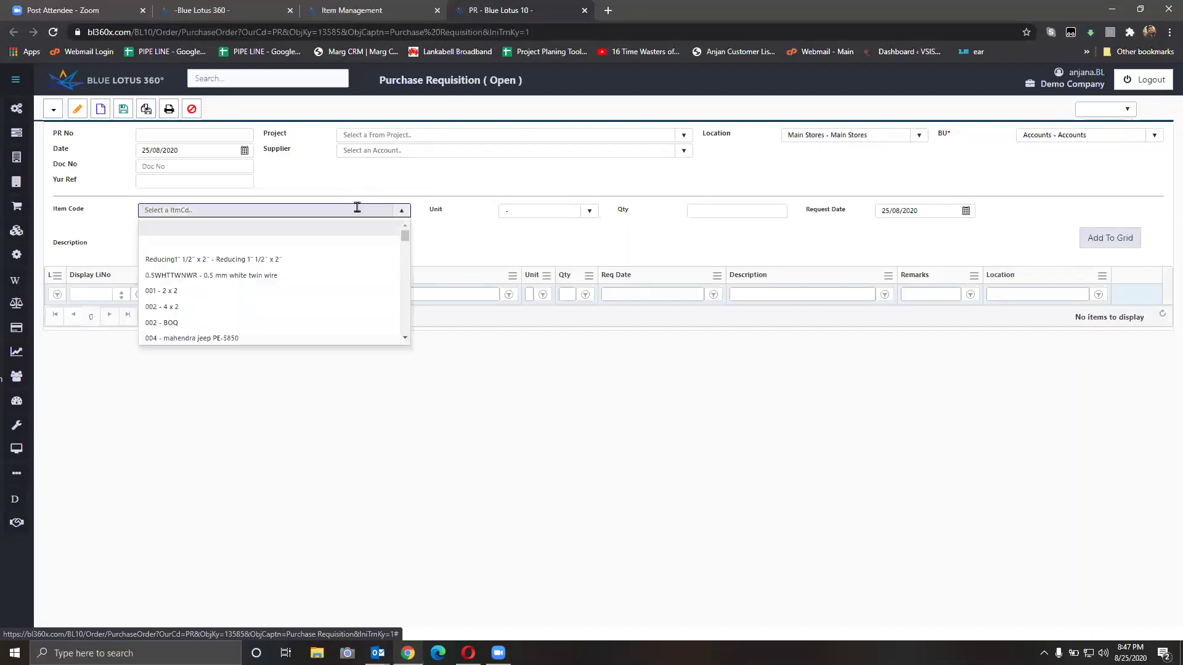
click(308, 259)
click(745, 210)
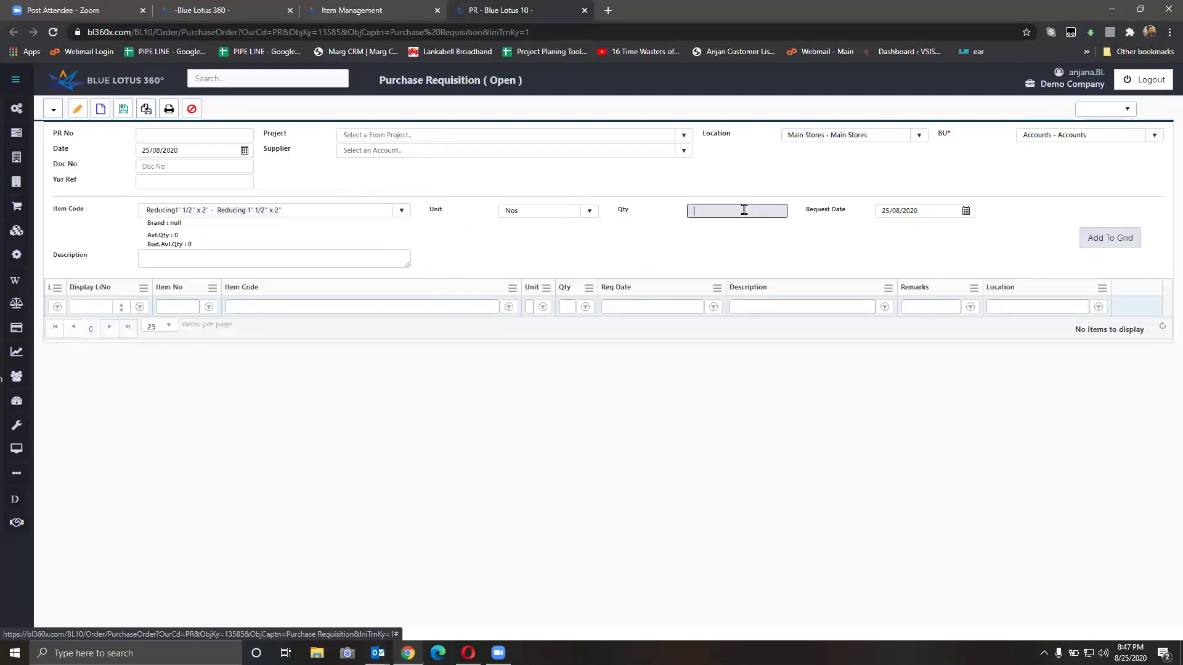
click(1106, 239)
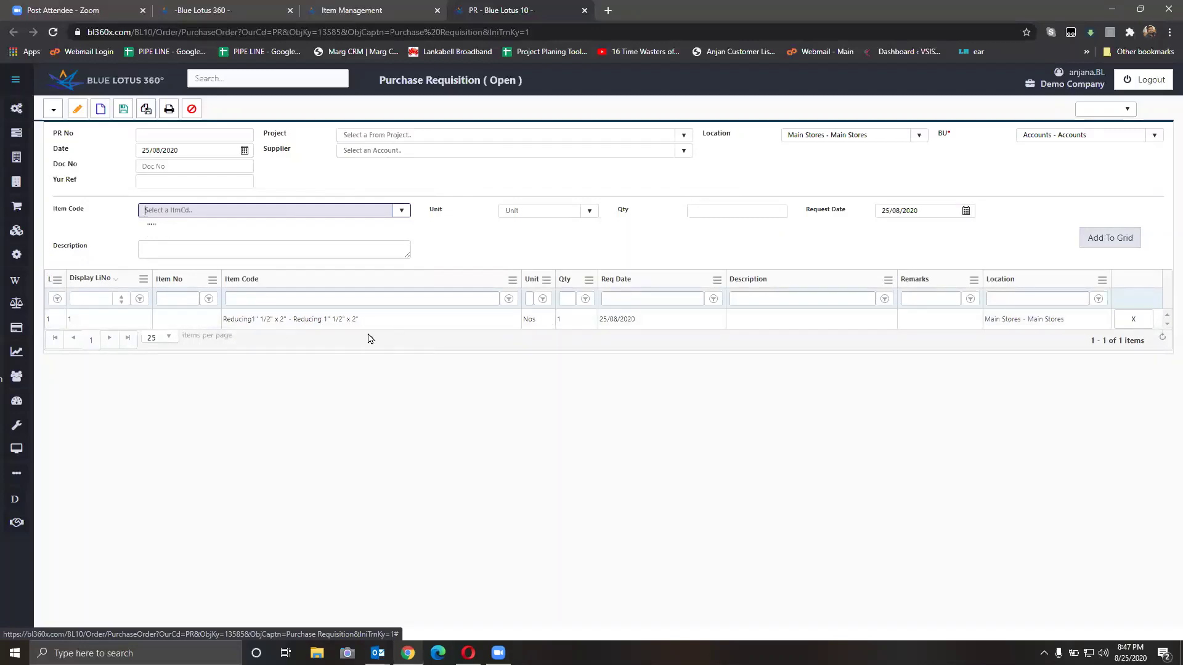
click(124, 110)
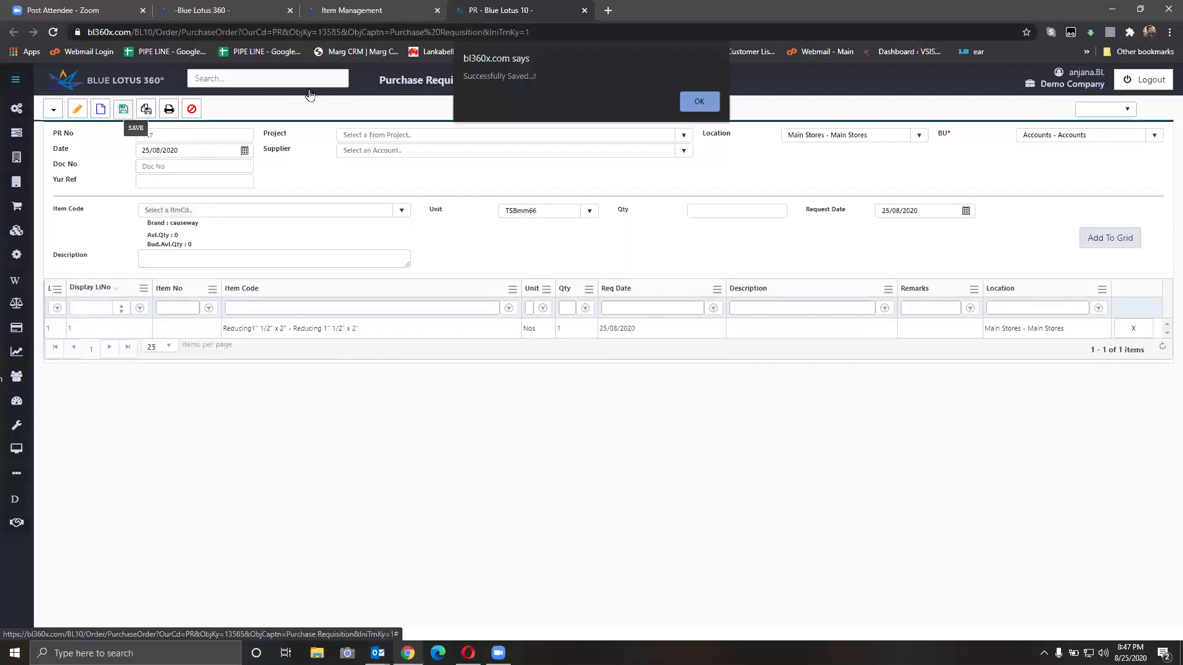
Dismiss the 'Successfully Saved' alert so requisition 147 reloads as Approved, then focus the menu search
click(701, 102)
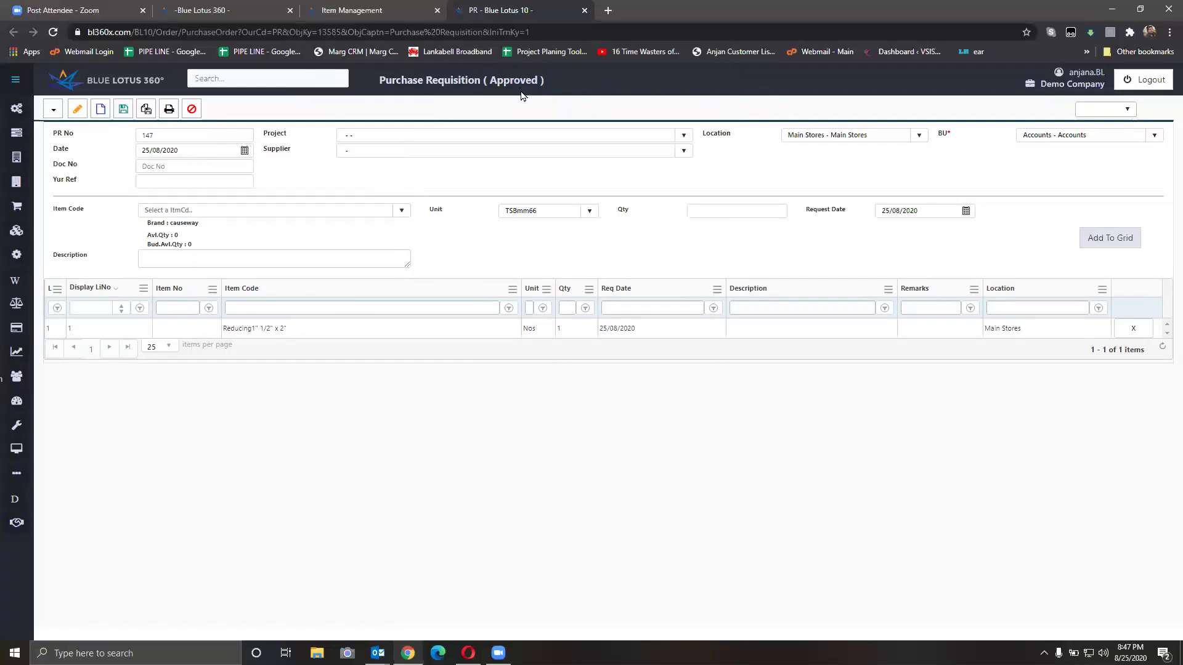
click(211, 79)
Search the menu for 'purchase' and open a blank Purchase Order form
text(purchase)
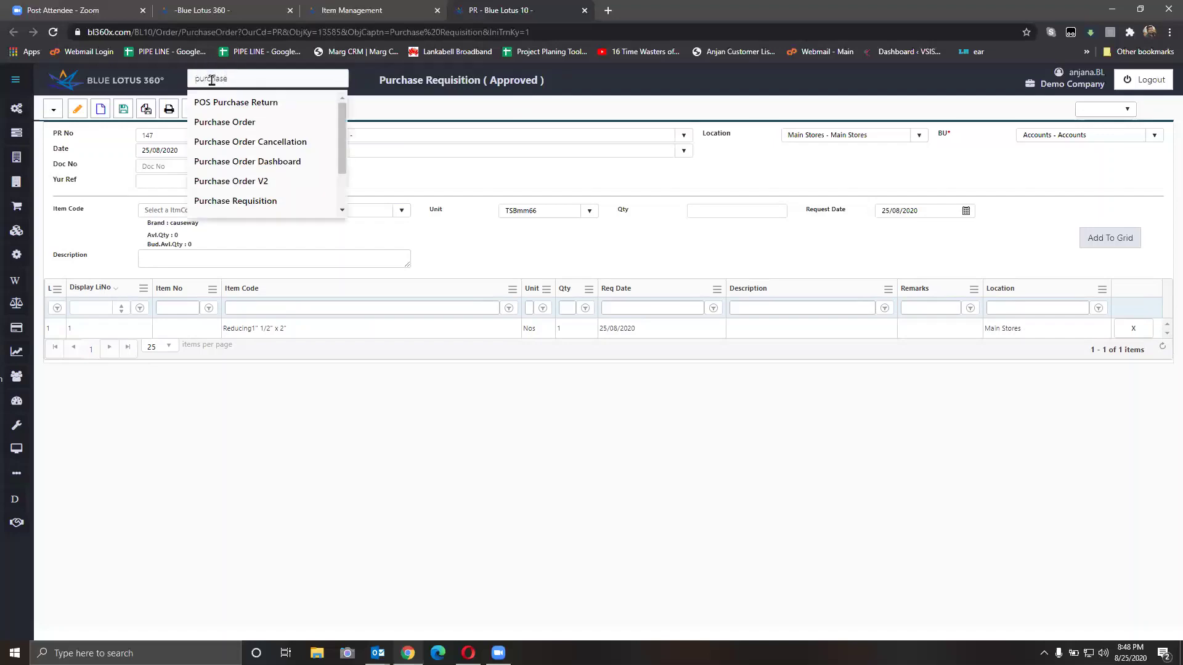
click(238, 124)
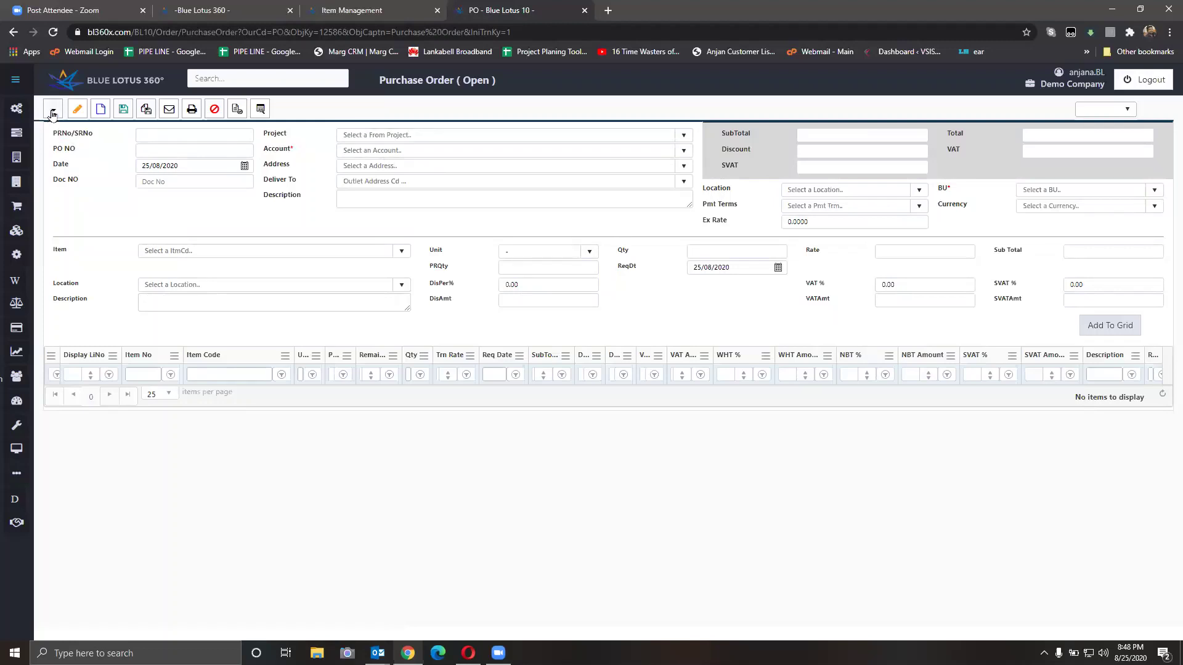
click(52, 114)
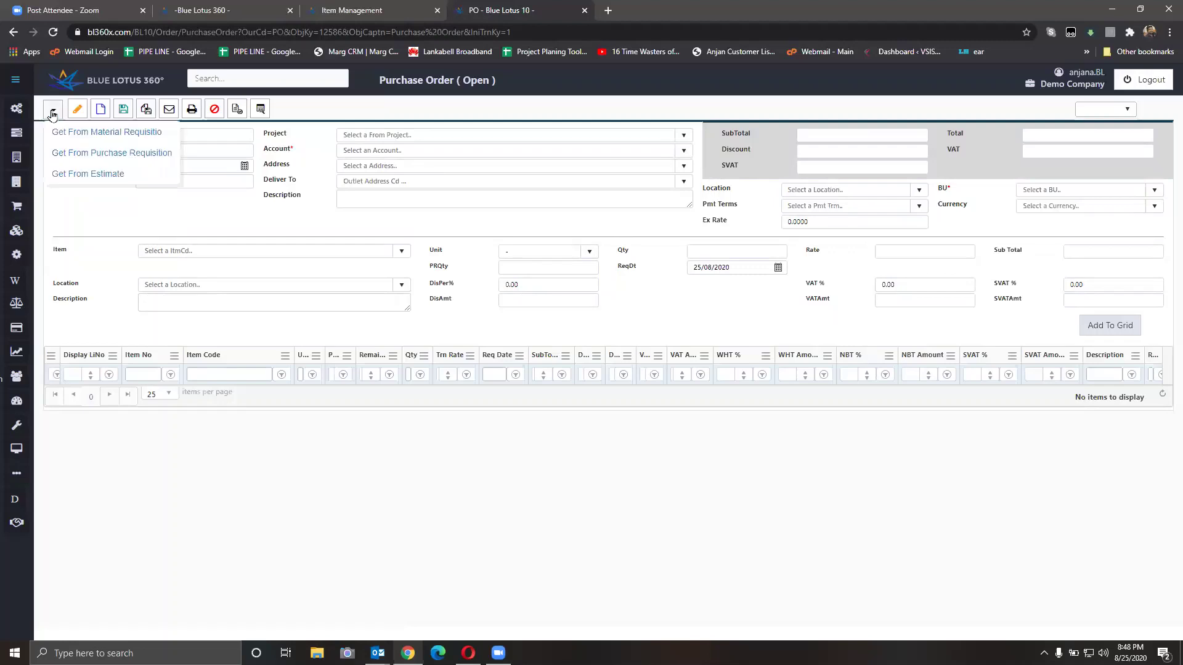
click(71, 158)
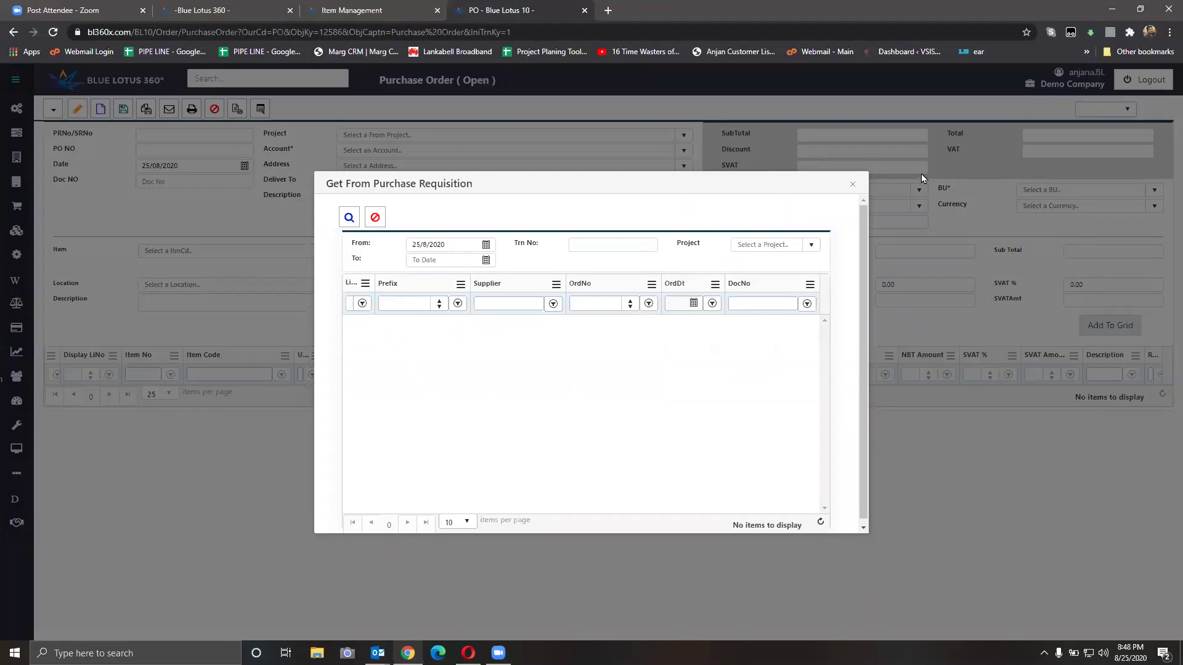
click(852, 183)
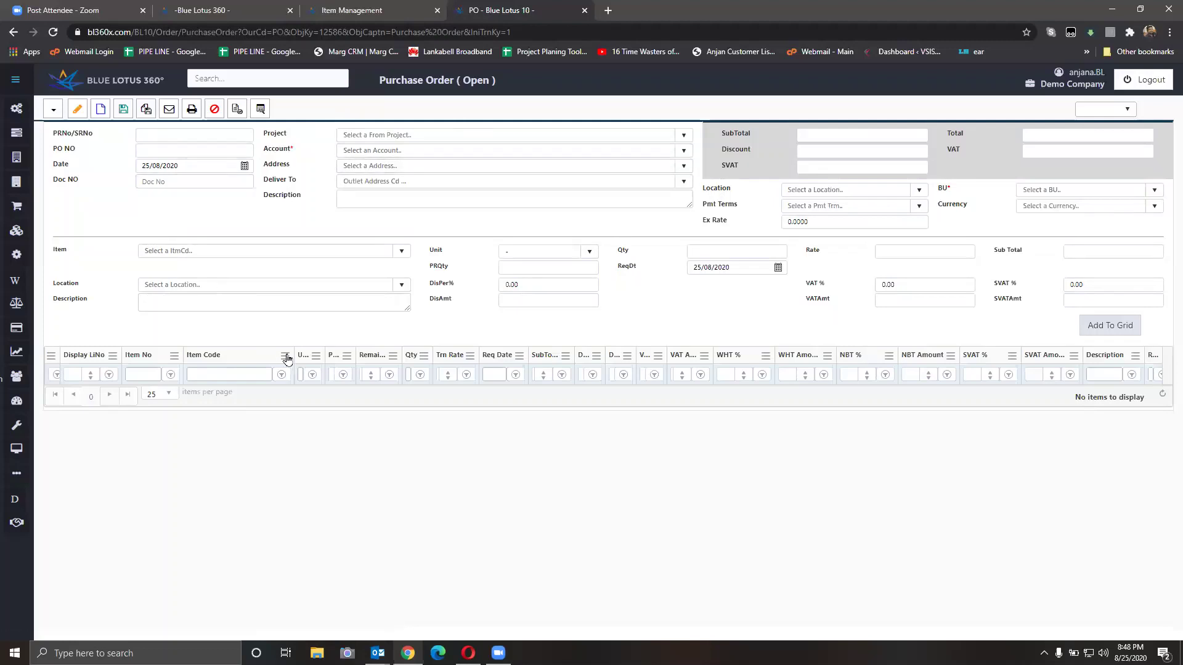
click(353, 196)
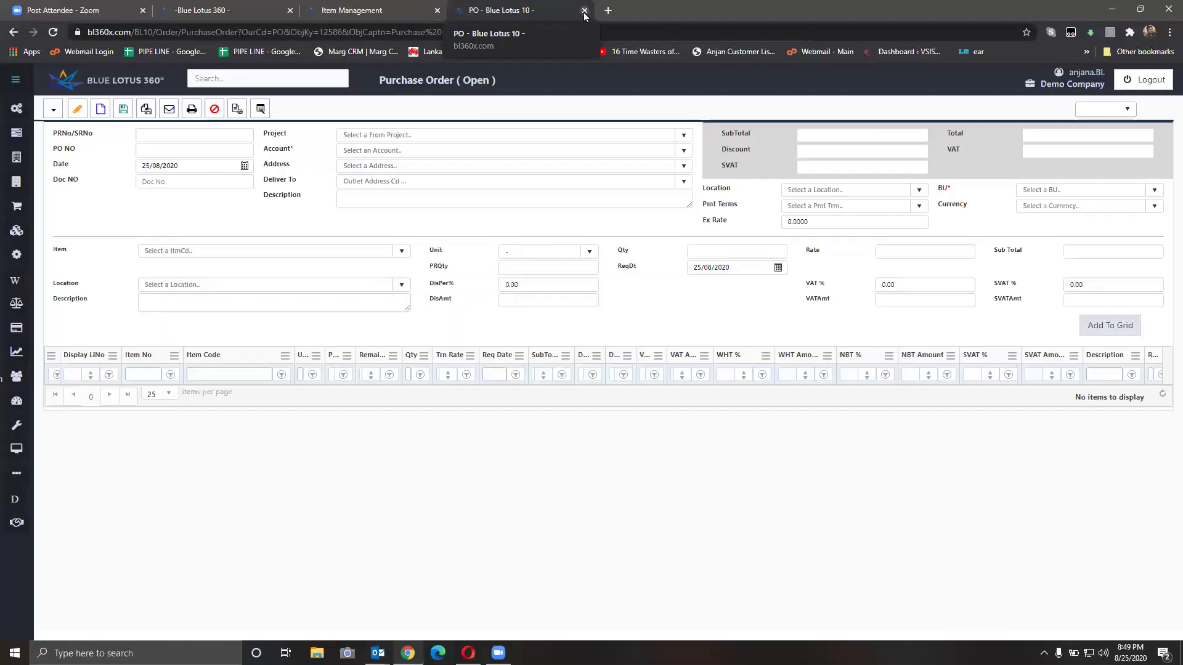
Close the purchase order tab and the leftover results, then search the menu for 'add'
click(584, 11)
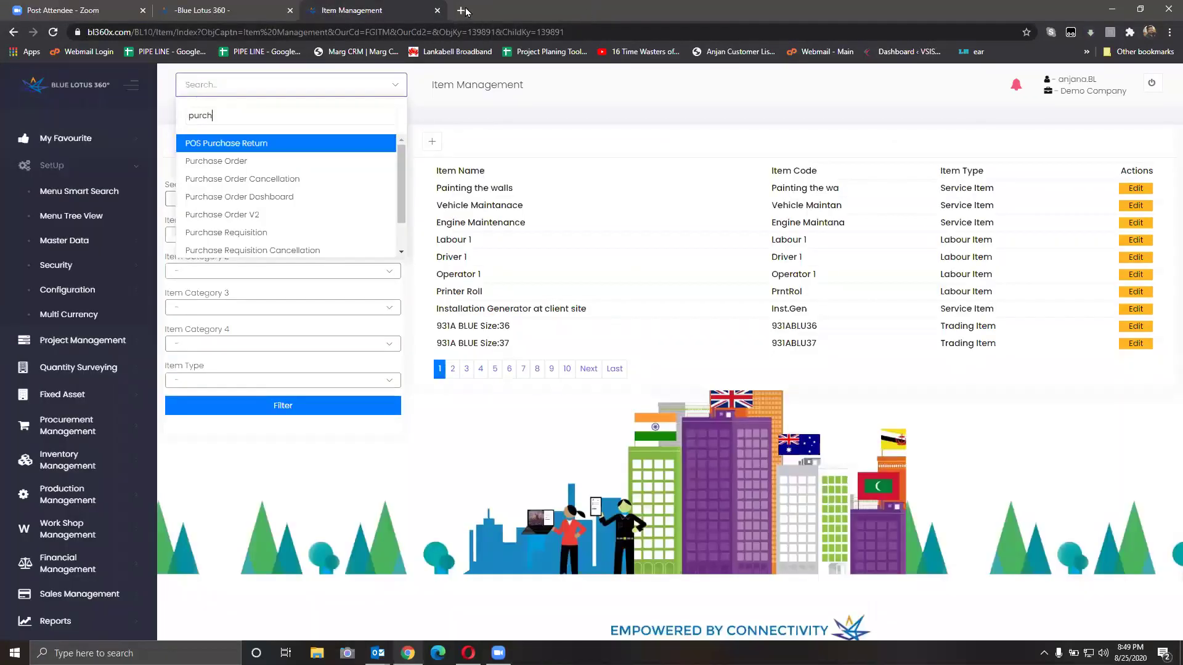
click(288, 82)
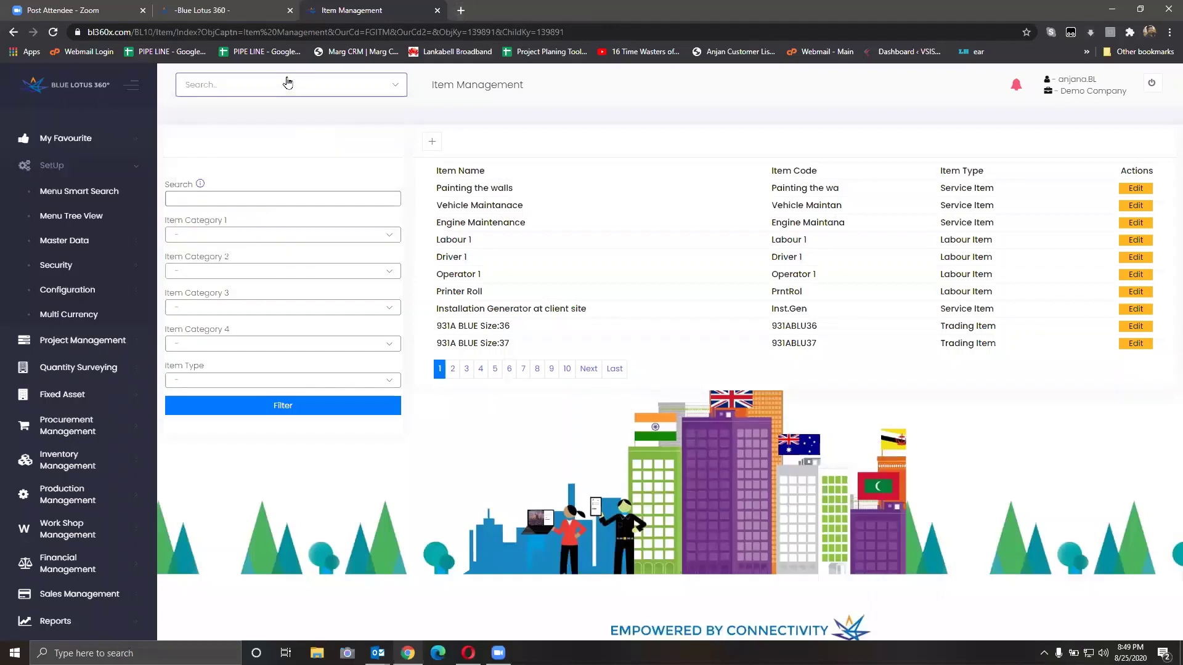
click(275, 83)
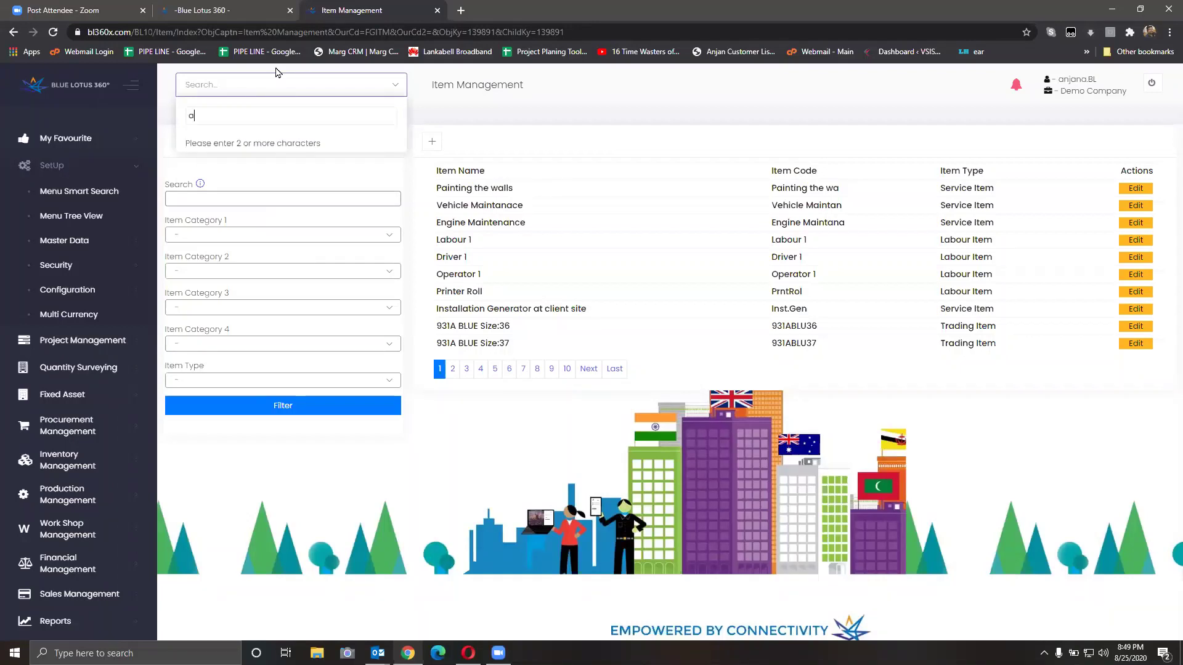
text(add)
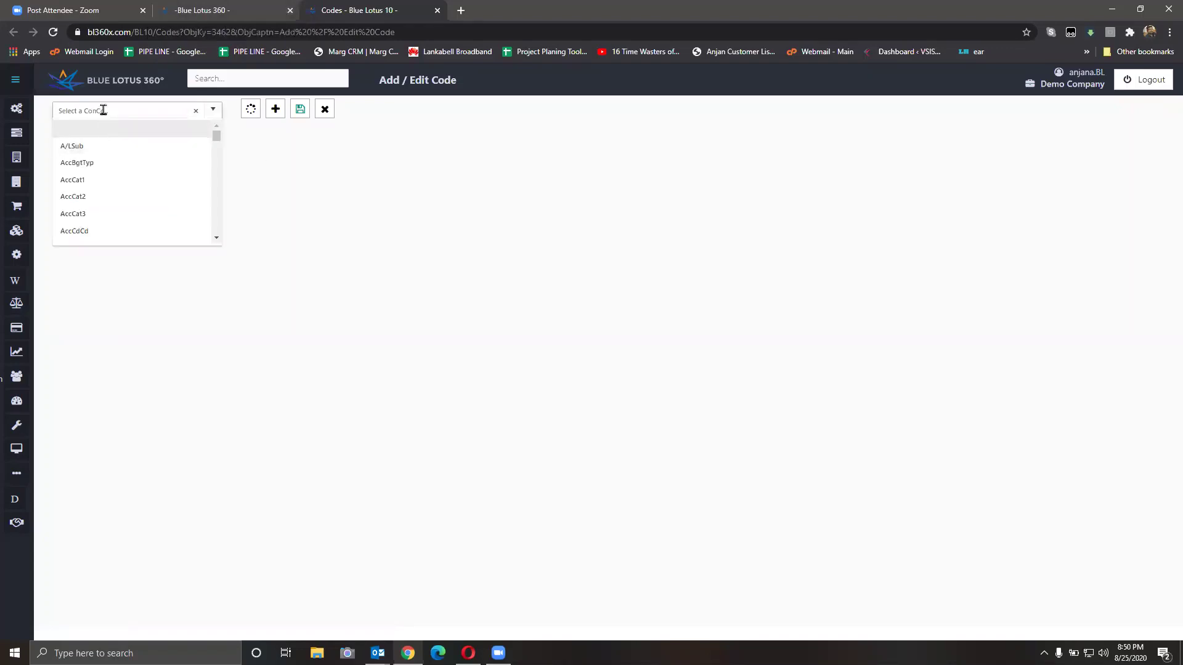
Filter the code dropdown with 'loc' and choose Loc to load the location codes
text(loc)
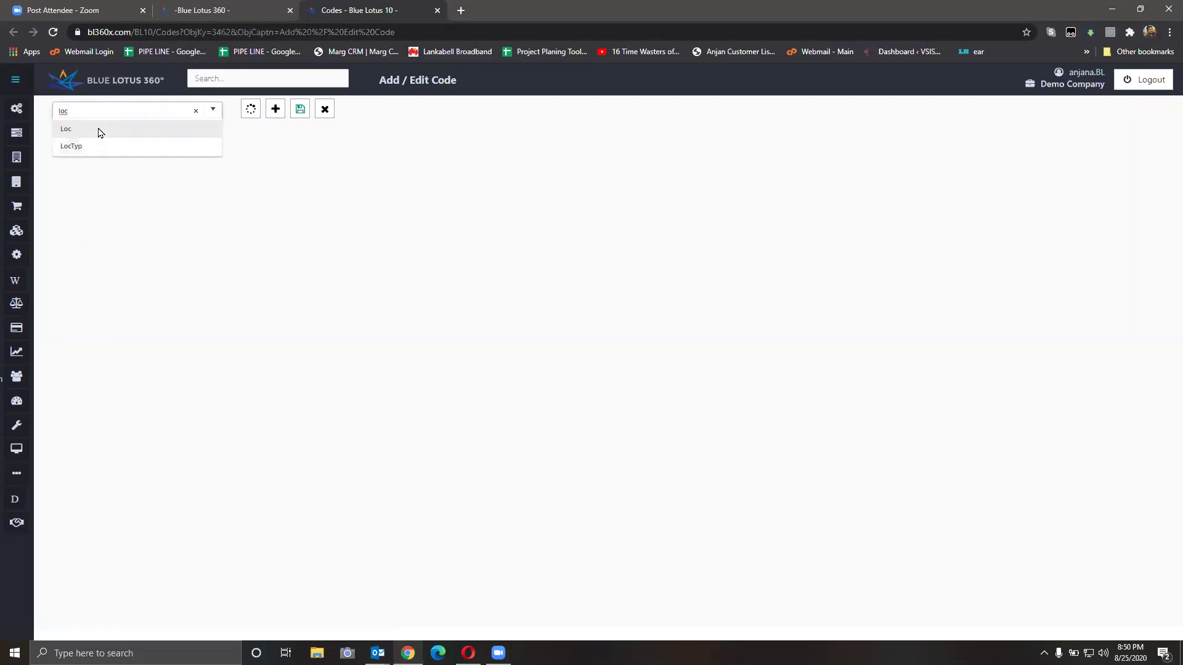
click(97, 129)
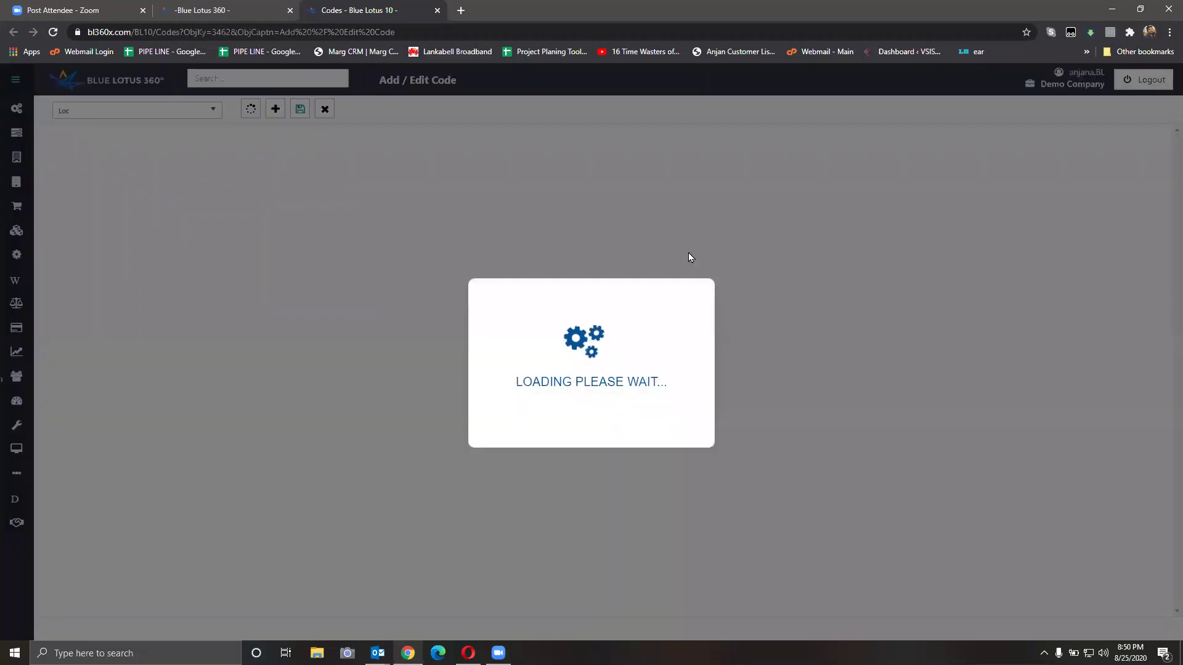